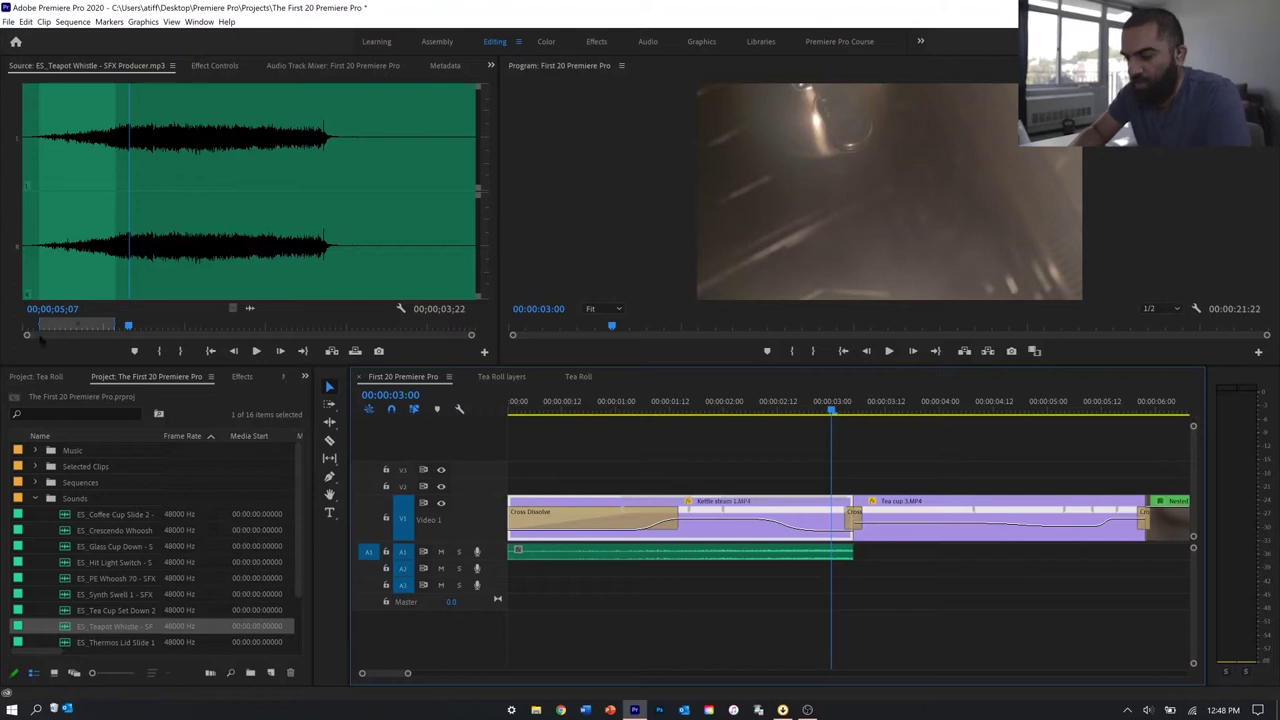
Show the Effects panel's list of effects and transitions
{"action": "left_click", "coordinate": [243, 377]}
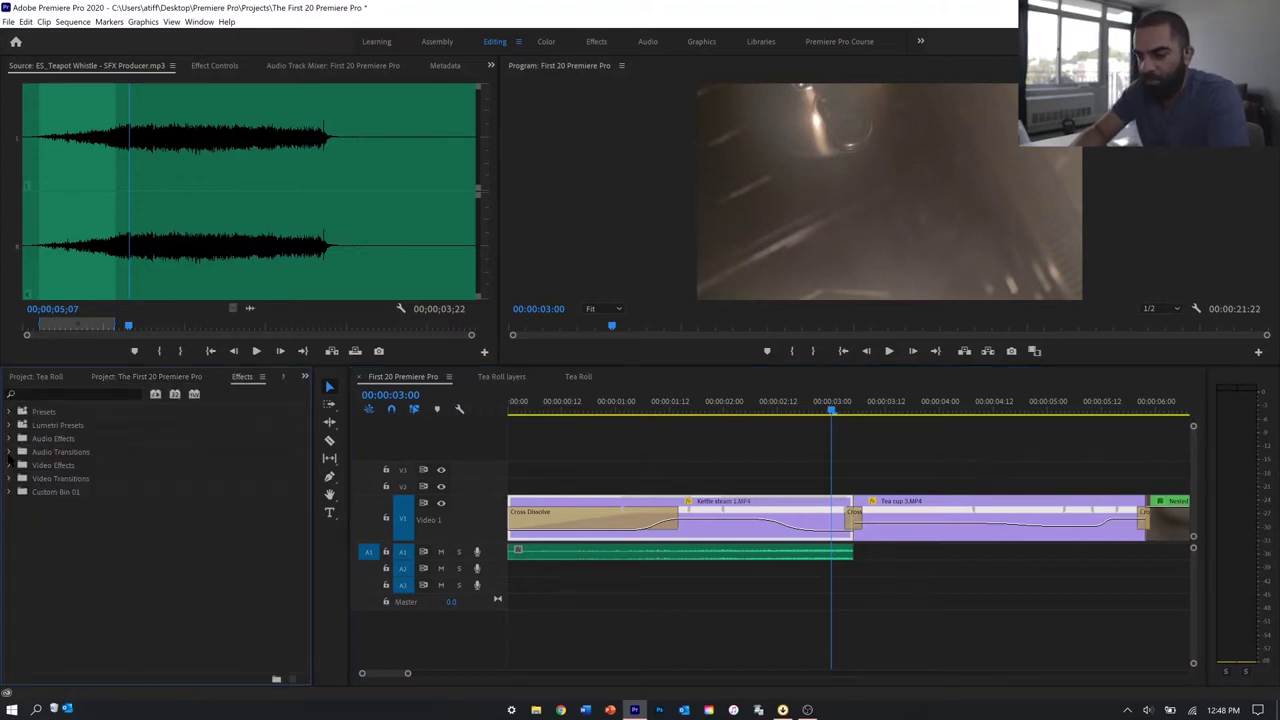
Fade in the teapot whistle with a Constant Power crossfade lengthened to 1:14
{"action": "left_click", "coordinate": [10, 452]}
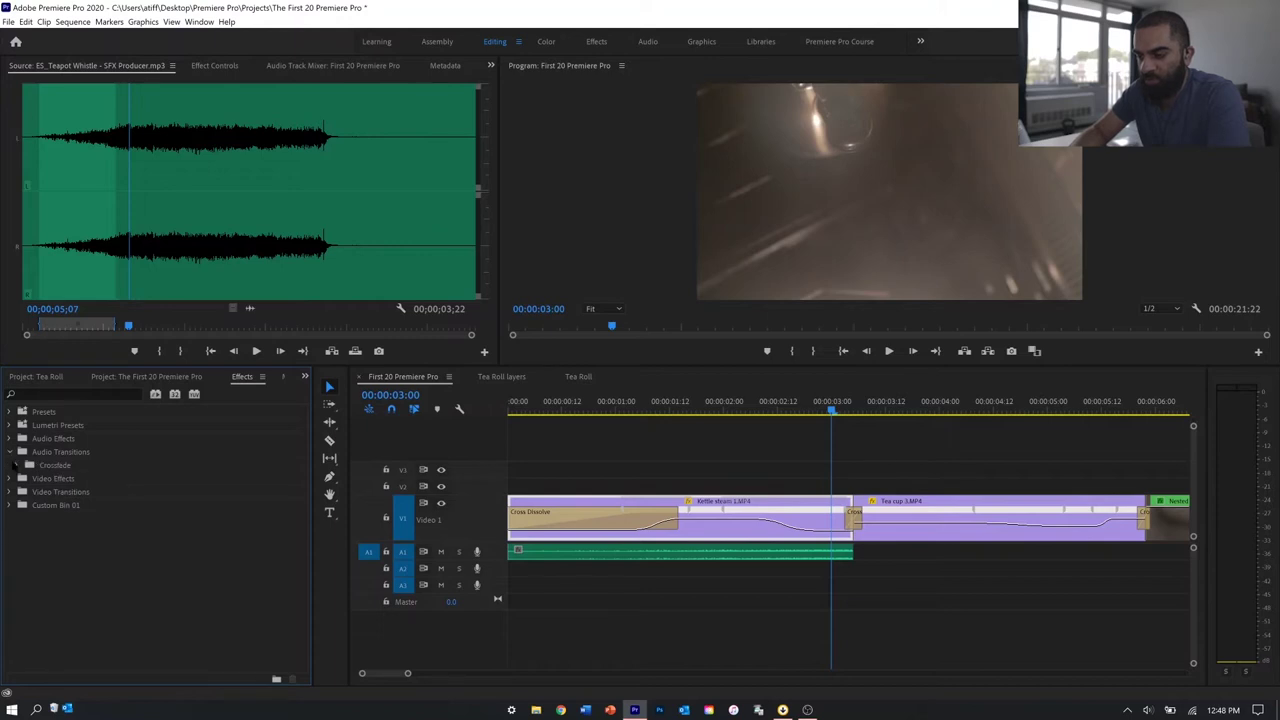
{"action": "left_click", "coordinate": [17, 466]}
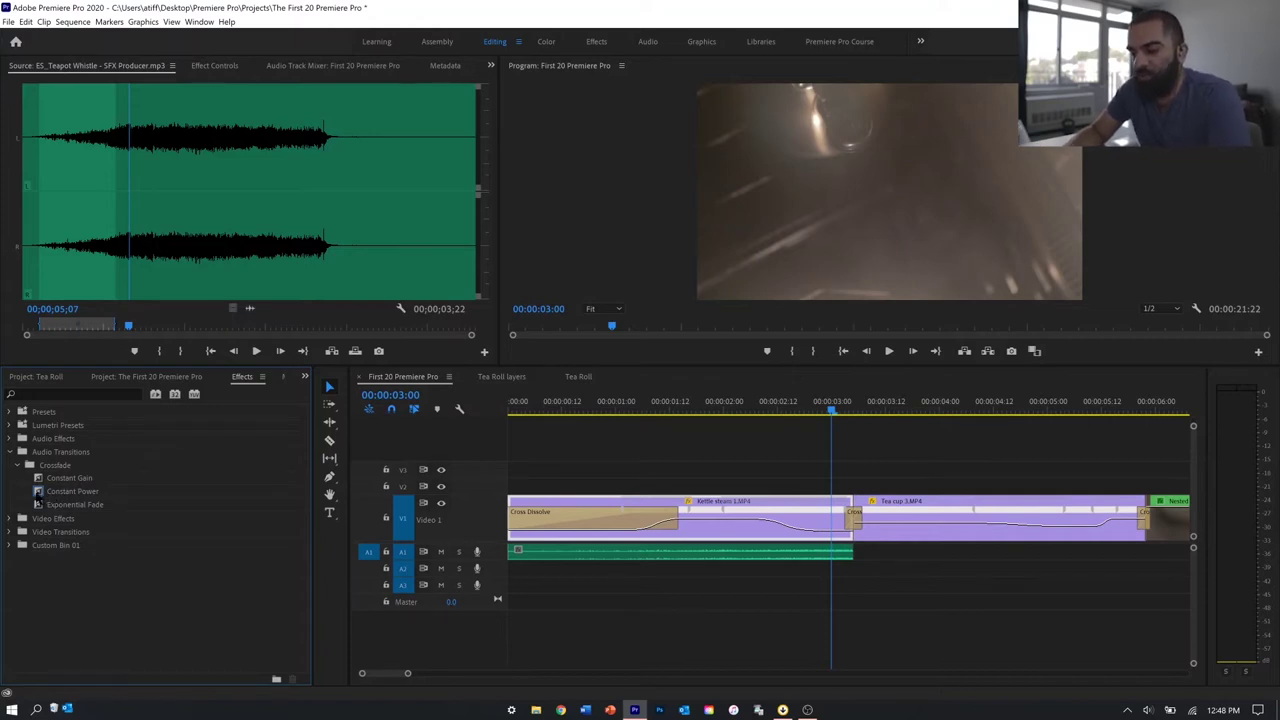
{"action": "left_click", "coordinate": [72, 491]}
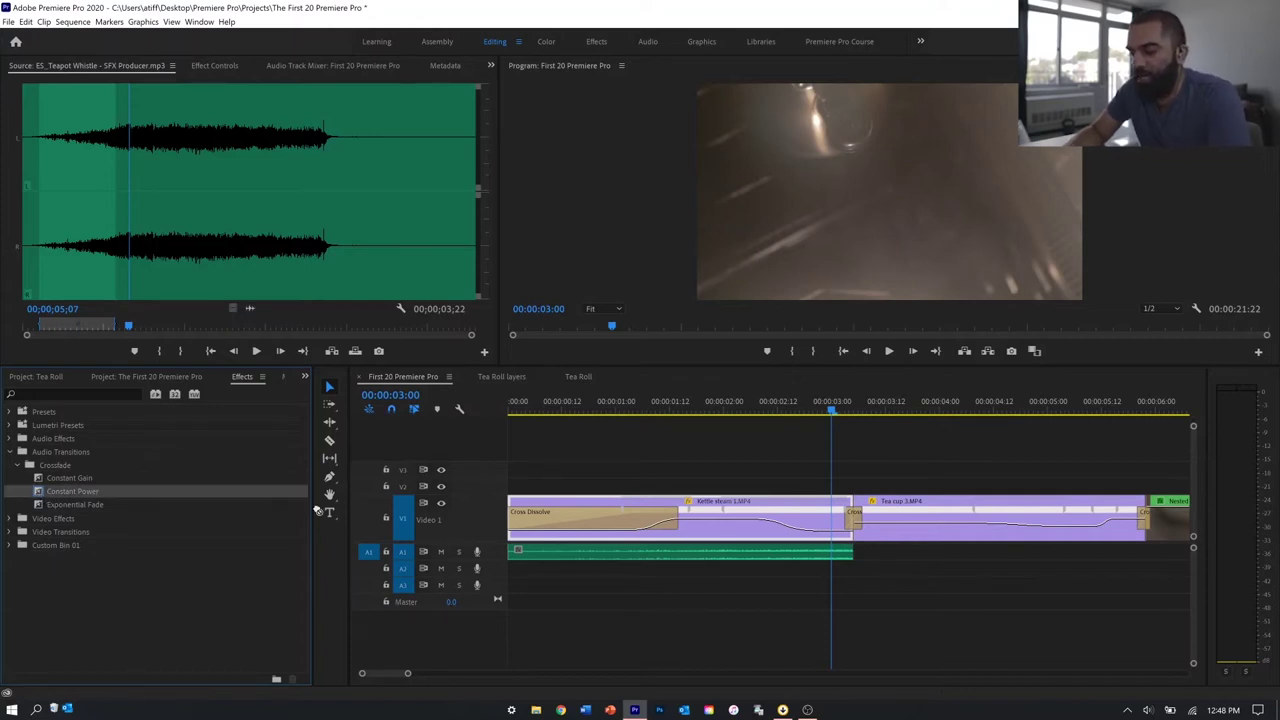
{"action": "left_click_drag", "start_coordinate": [316, 510], "coordinate": [516, 552]}
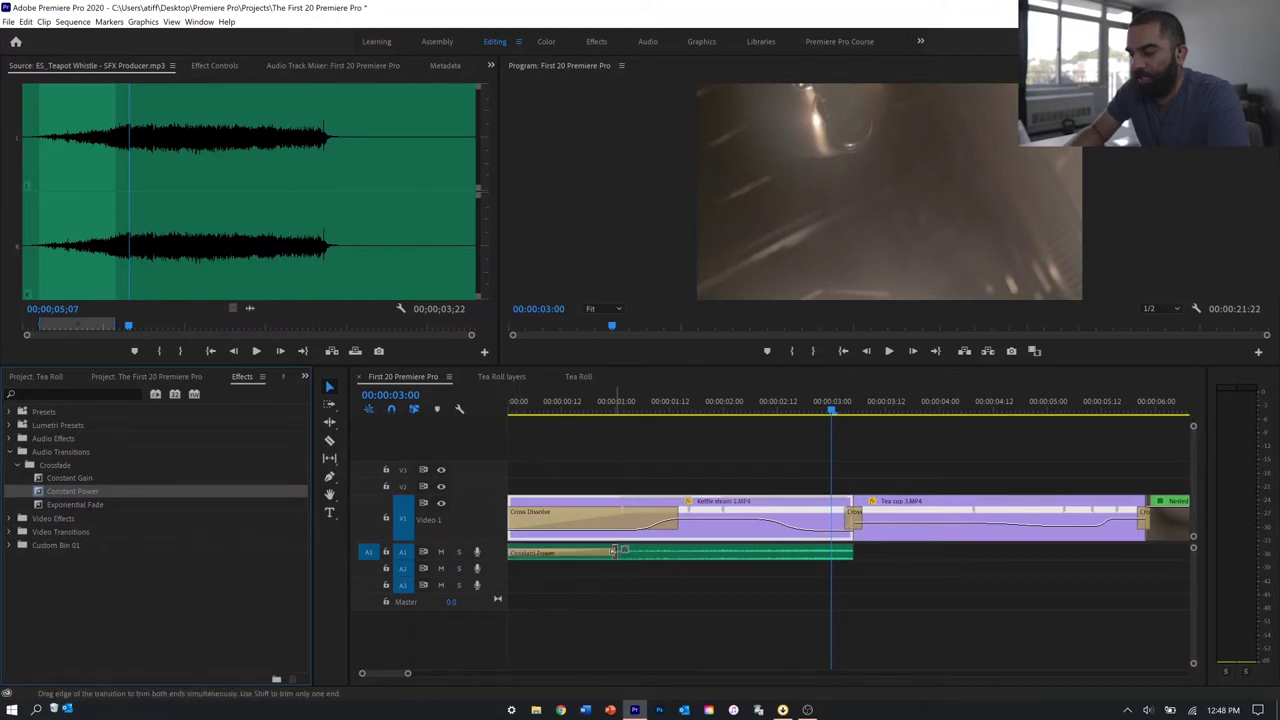
{"action": "left_click_drag", "start_coordinate": [613, 551], "coordinate": [684, 551]}
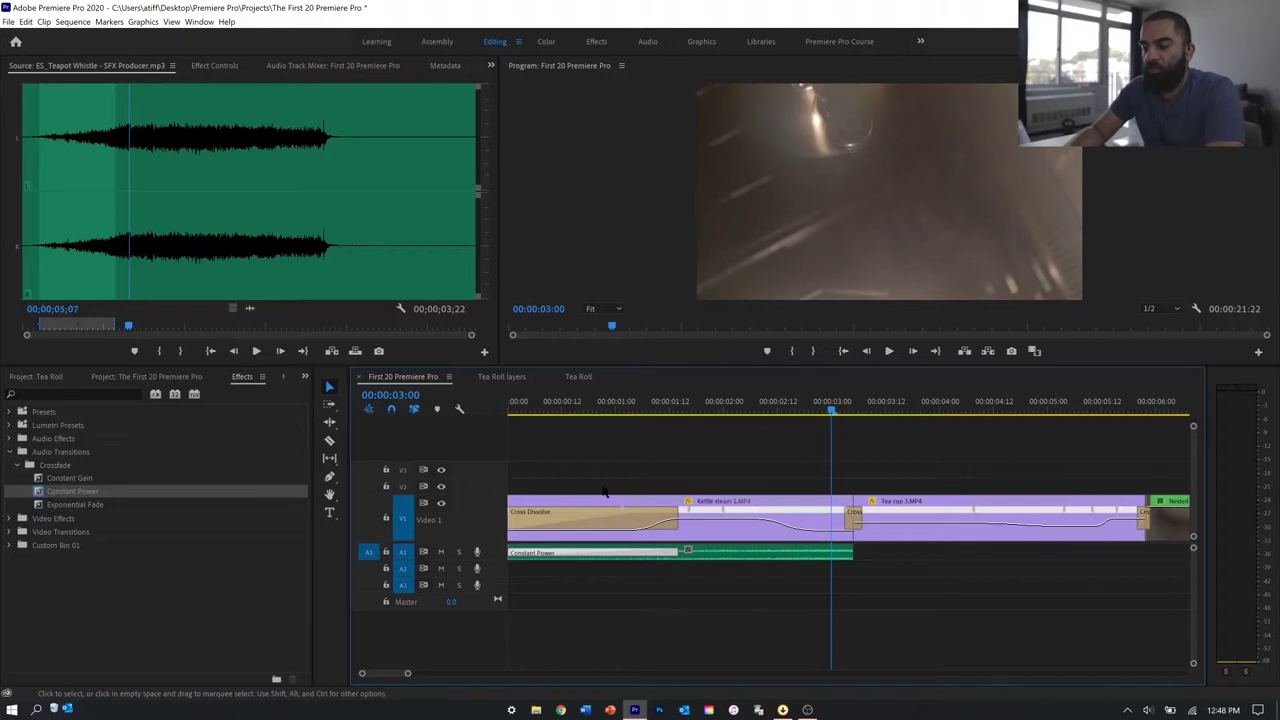
Add the default crossfade to the whistle's end, preview it, and move the playhead to the kettle shot
{"action": "key", "text": "ctrl+shift+d"}
{"action": "key", "text": "space"}
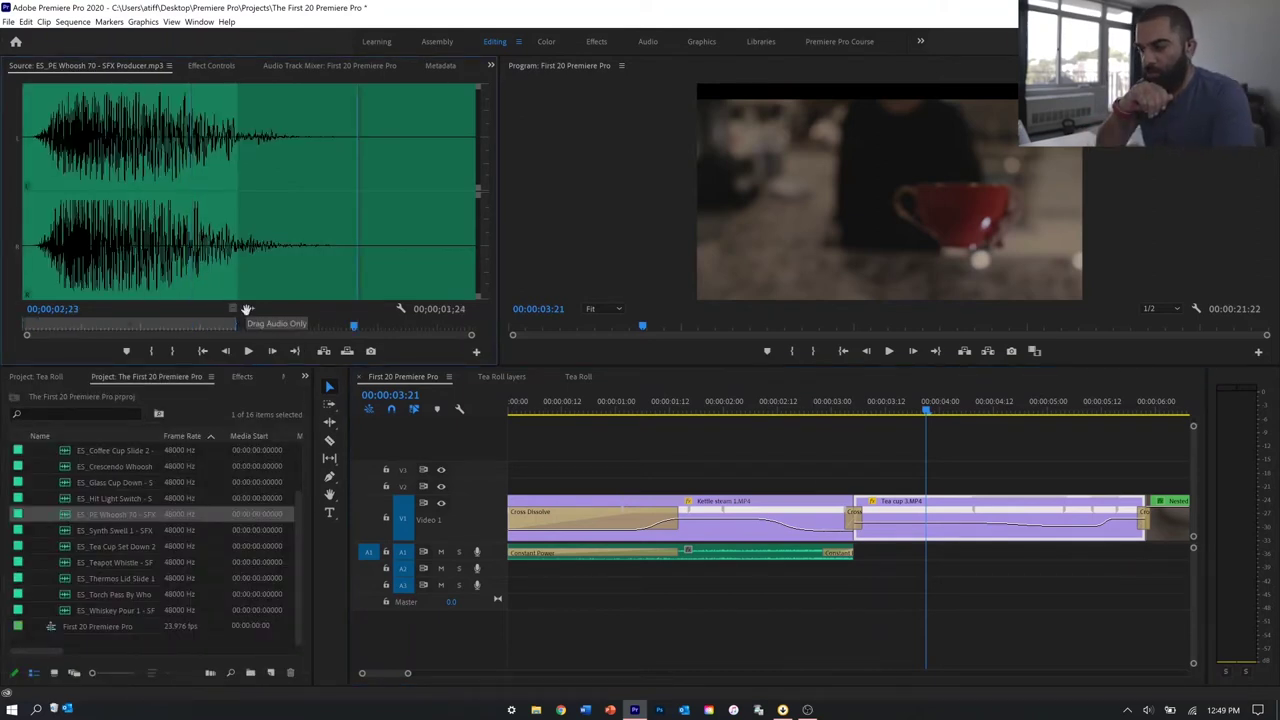
{"action": "key", "text": "Home"}
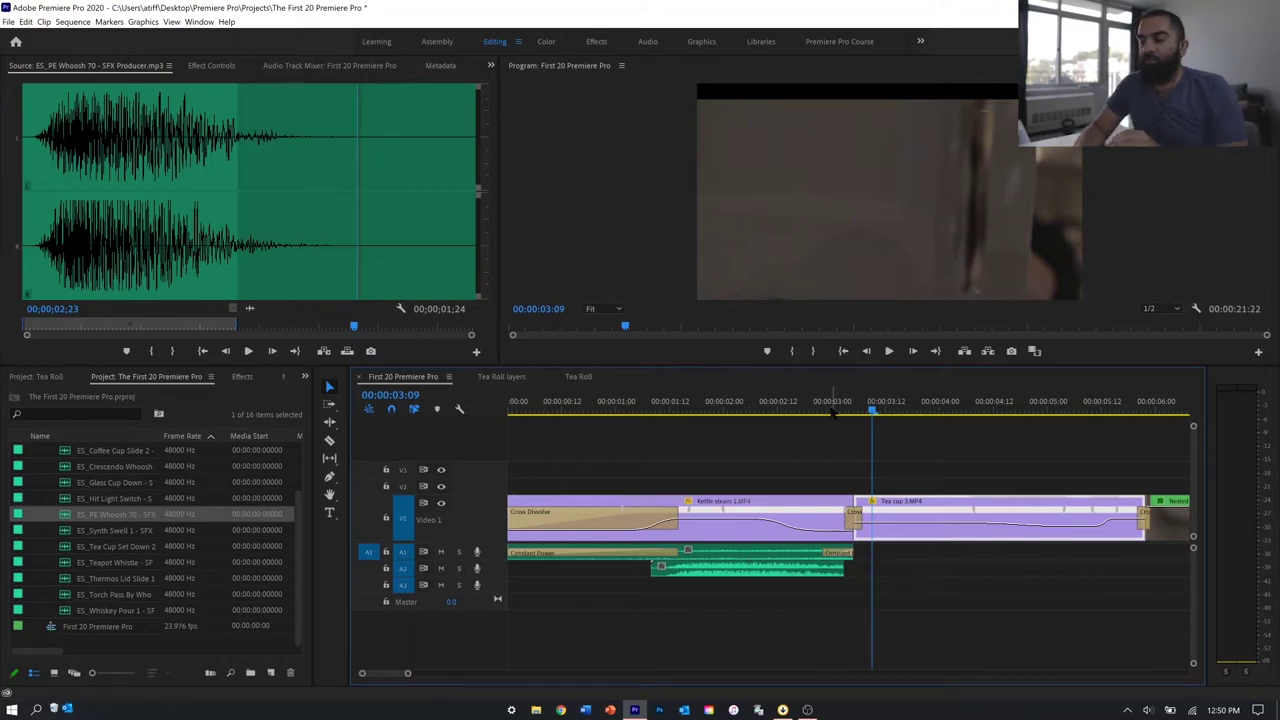
{"action": "left_click", "coordinate": [712, 403]}
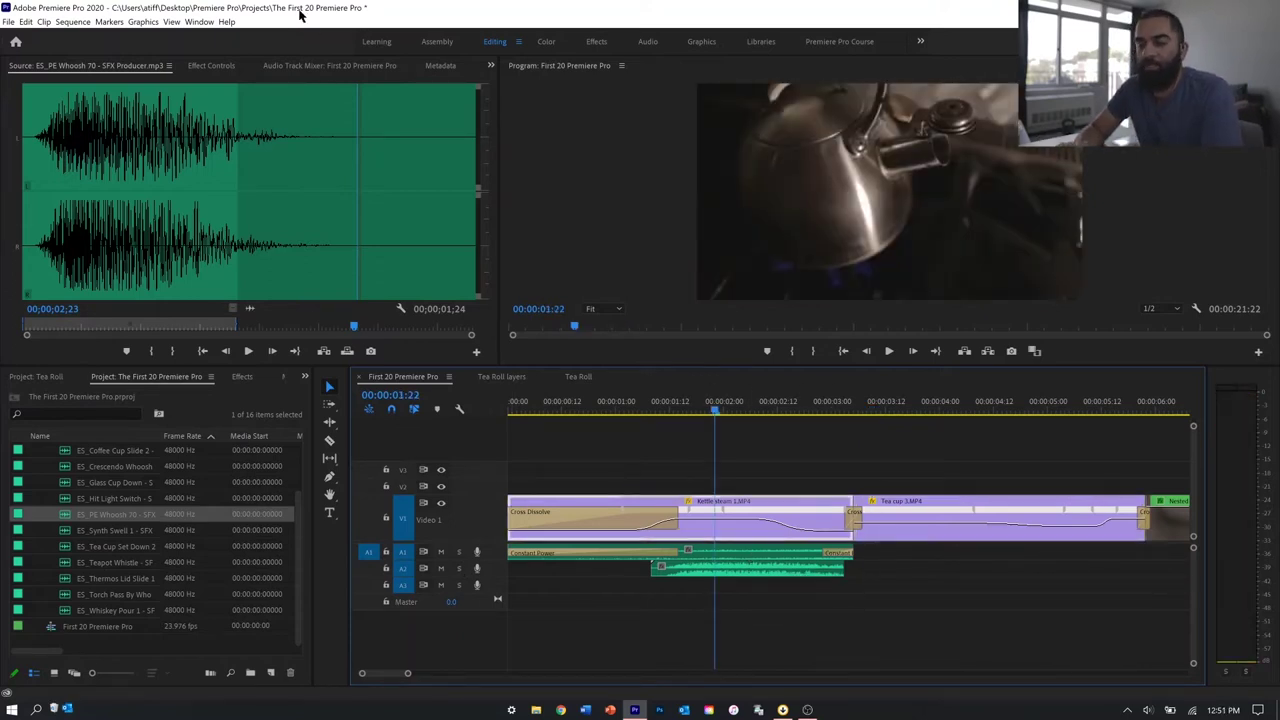
Set Audio 1 to -10 dB in the Audio Track Mixer, then search effects for 'lowpass'
{"action": "left_click", "coordinate": [306, 65]}
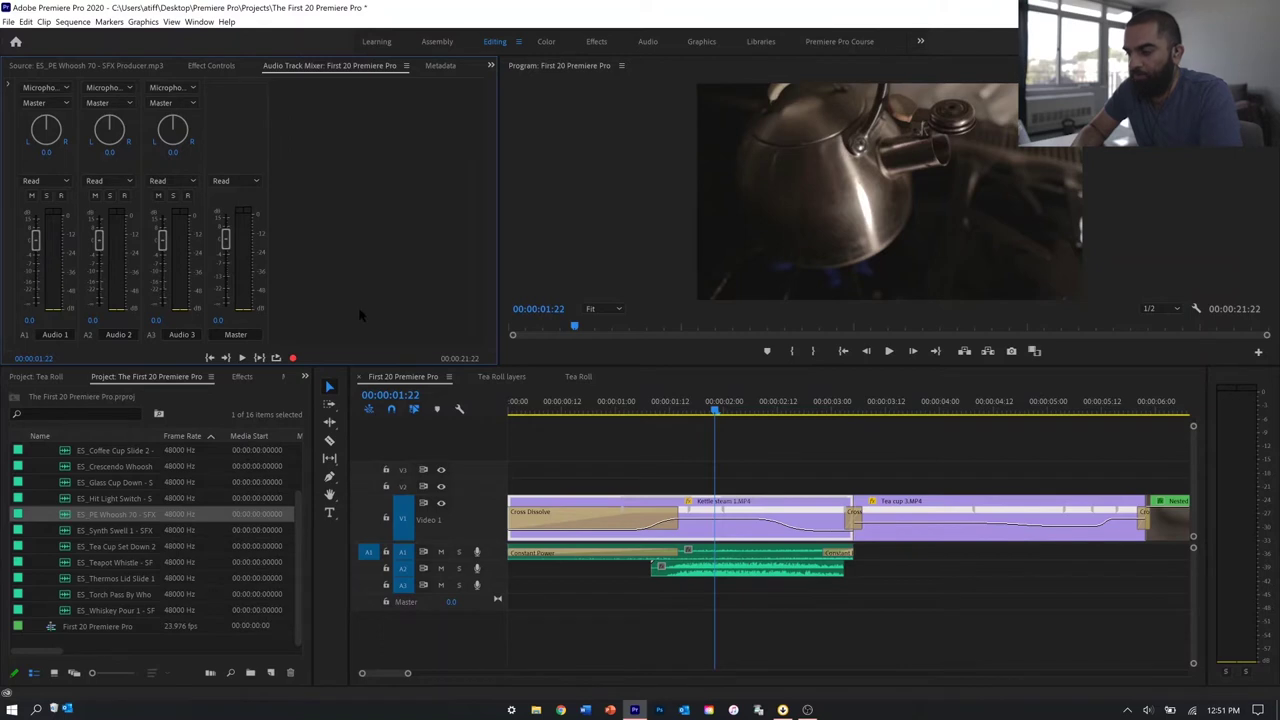
{"action": "key", "text": "space"}
{"action": "key", "text": "space"}
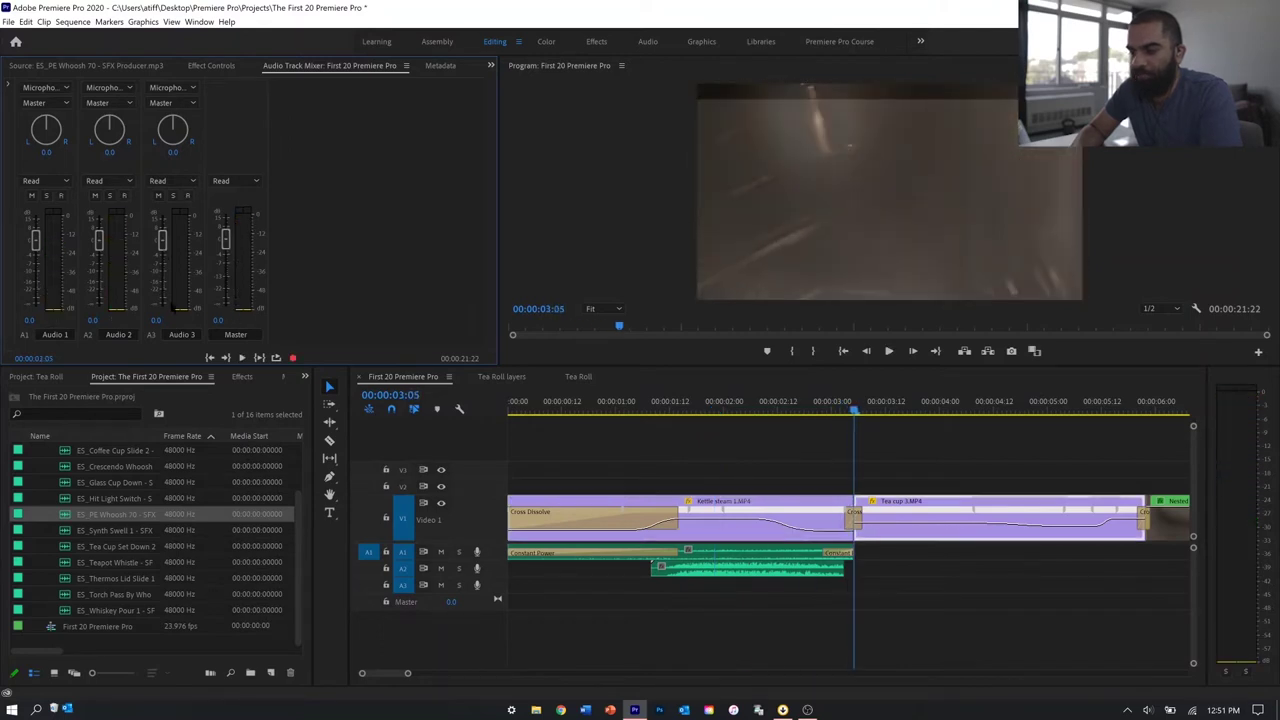
{"action": "type", "text": "-10"}
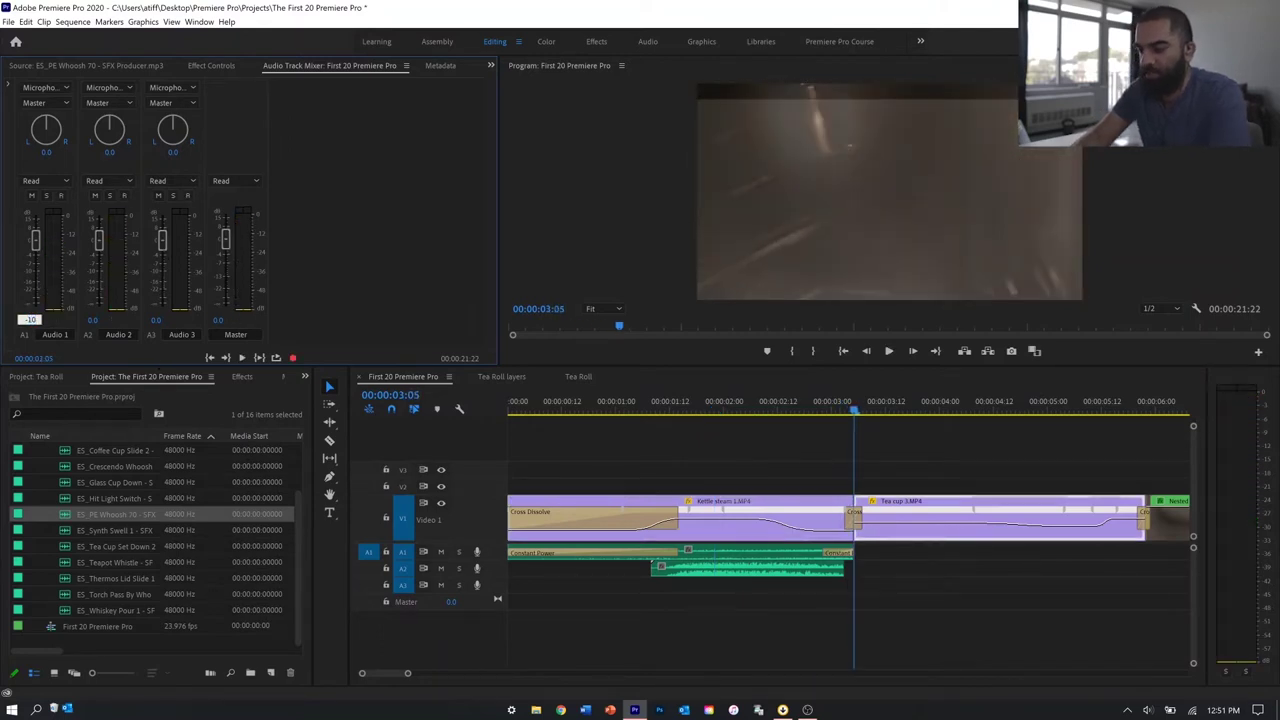
{"action": "key", "text": "Tab"}
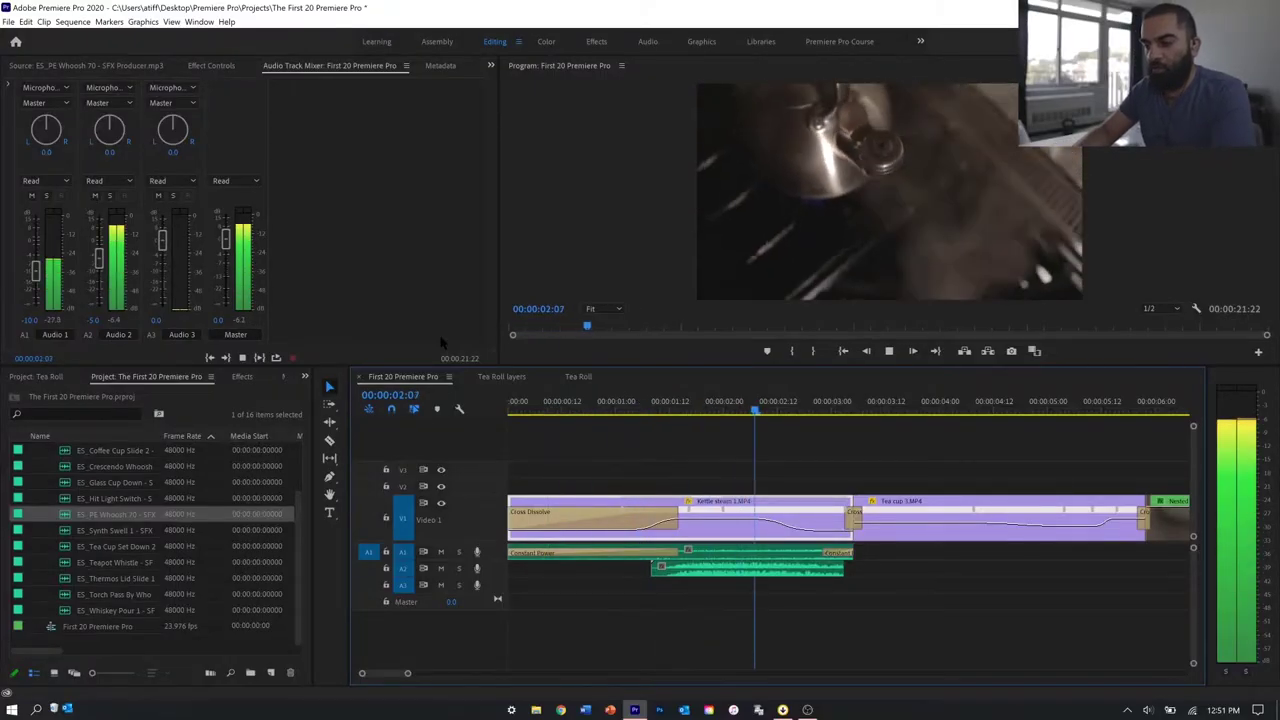
{"action": "key", "text": "space"}
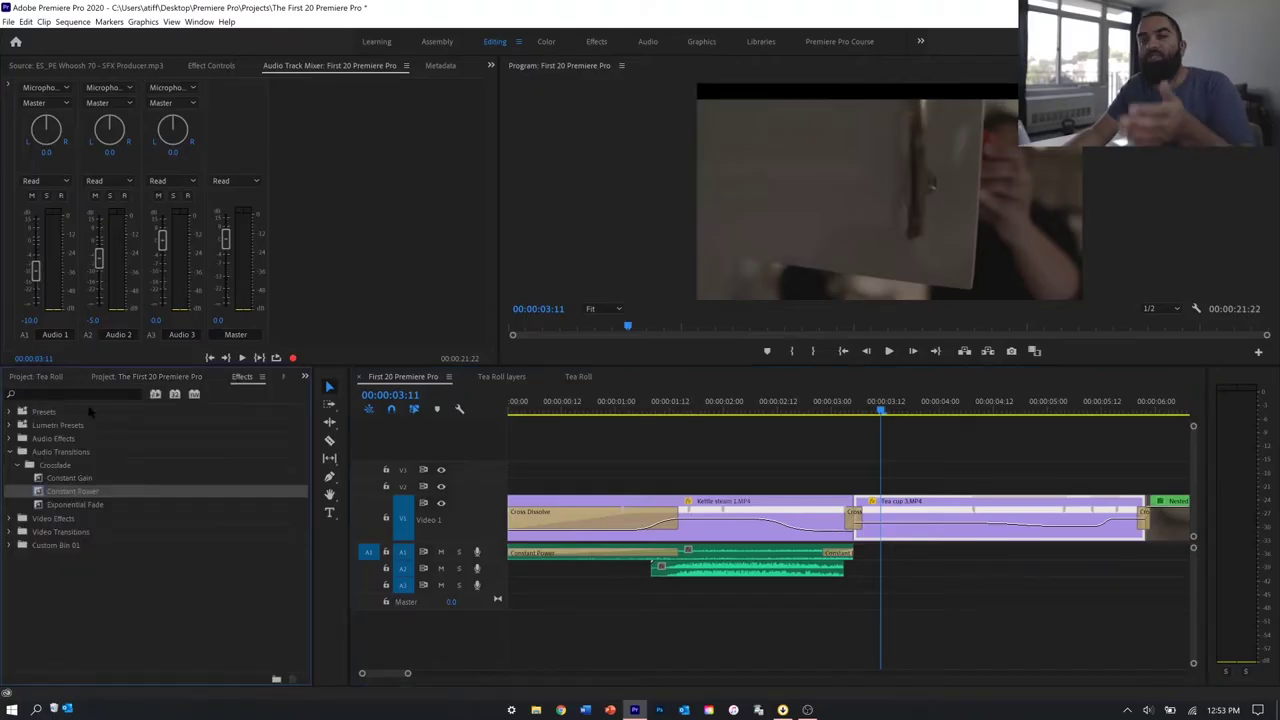
{"action": "type", "text": "lowpass"}
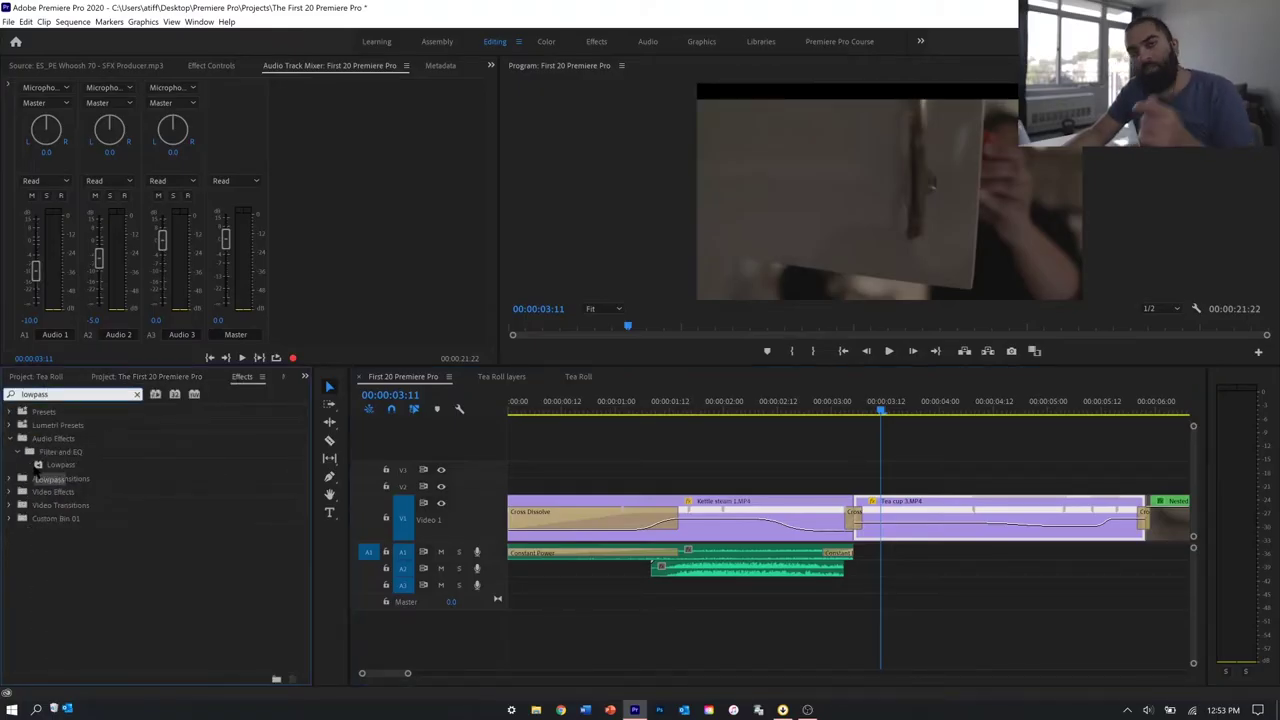
Apply Lowpass to the Whoosh 70 clip and set its cutoff to 800 Hz
{"action": "left_click_drag", "start_coordinate": [60, 464], "coordinate": [705, 578]}
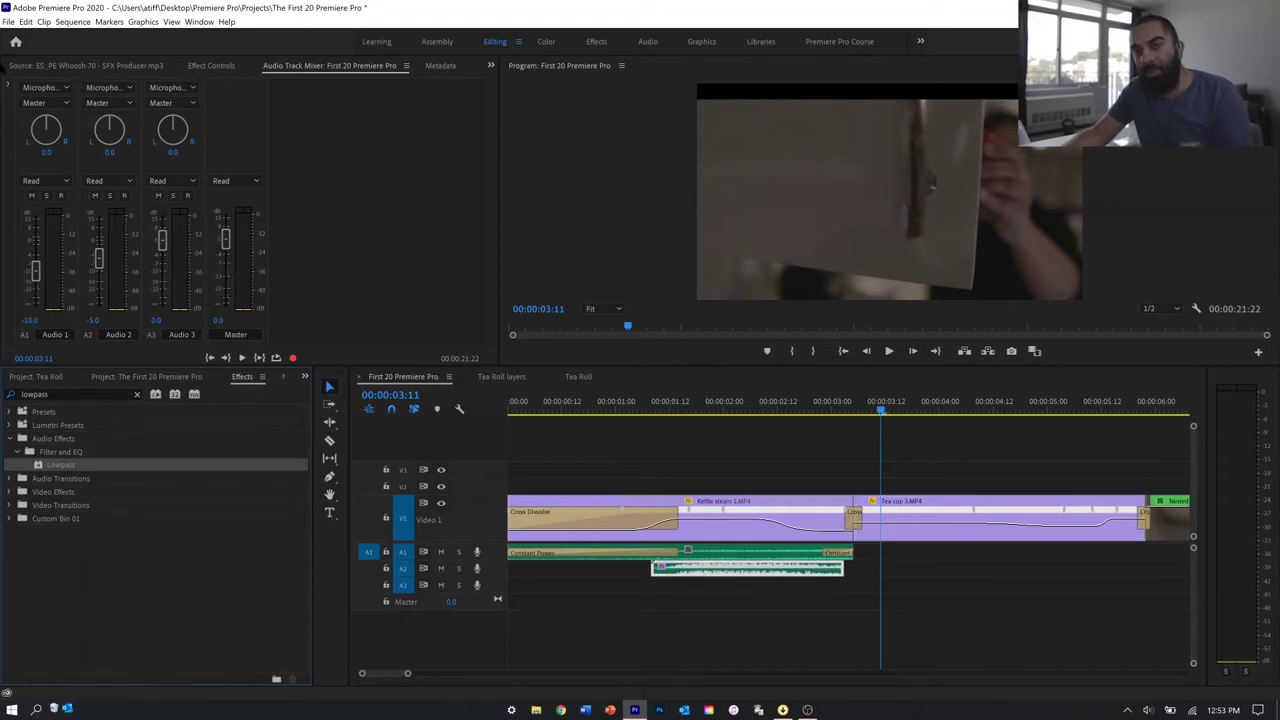
{"action": "left_click", "coordinate": [214, 66]}
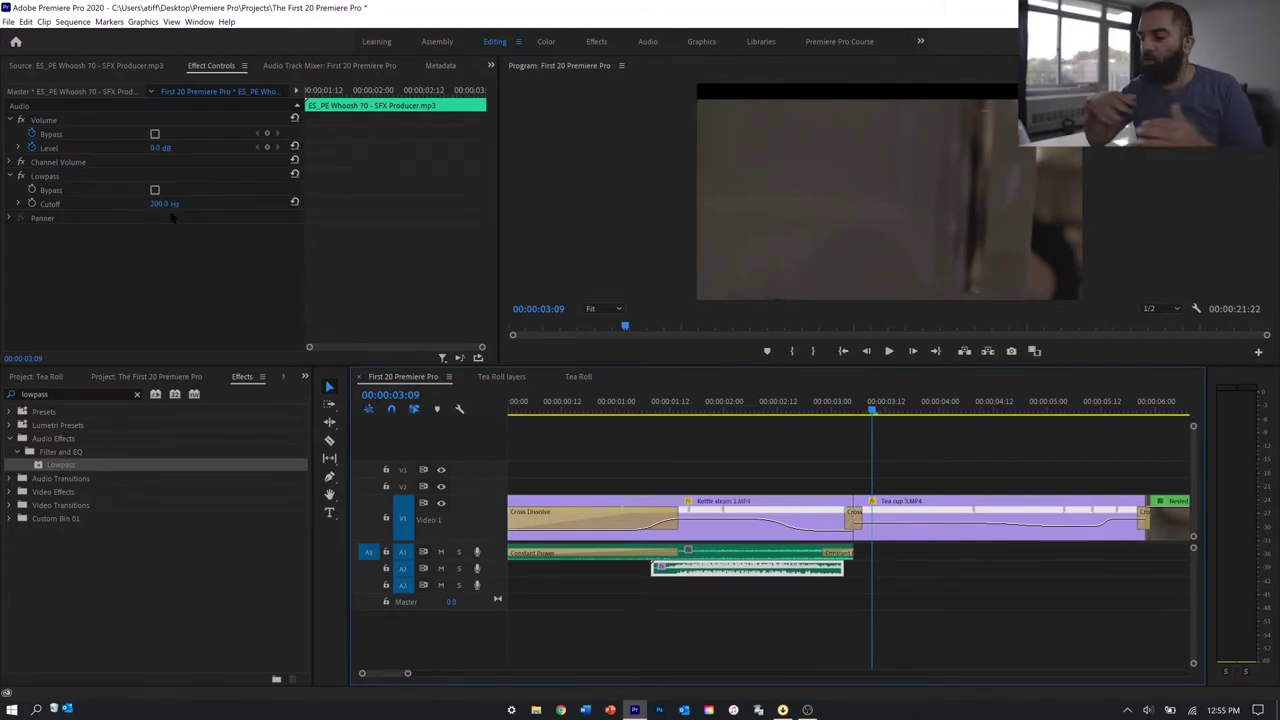
{"action": "key", "text": "Up"}
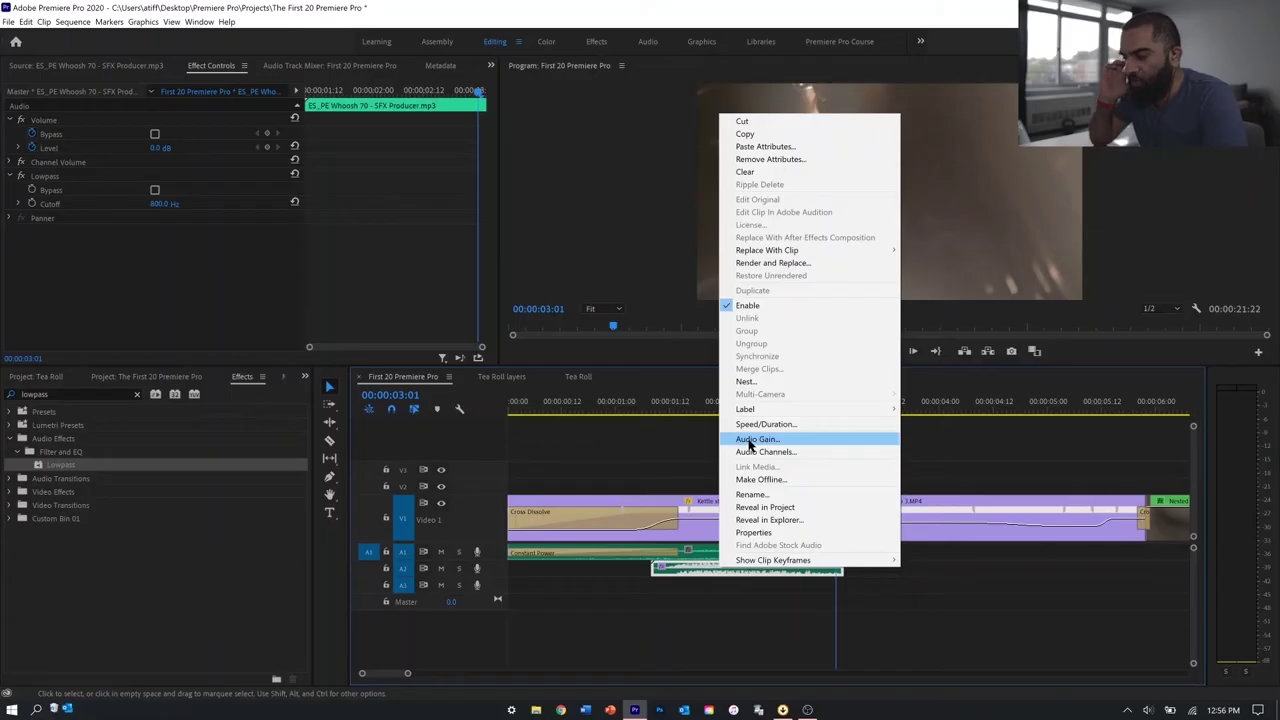
Normalize the whoosh clip's maximum peak to 0 dB through Audio Gain
{"action": "left_click", "coordinate": [749, 442]}
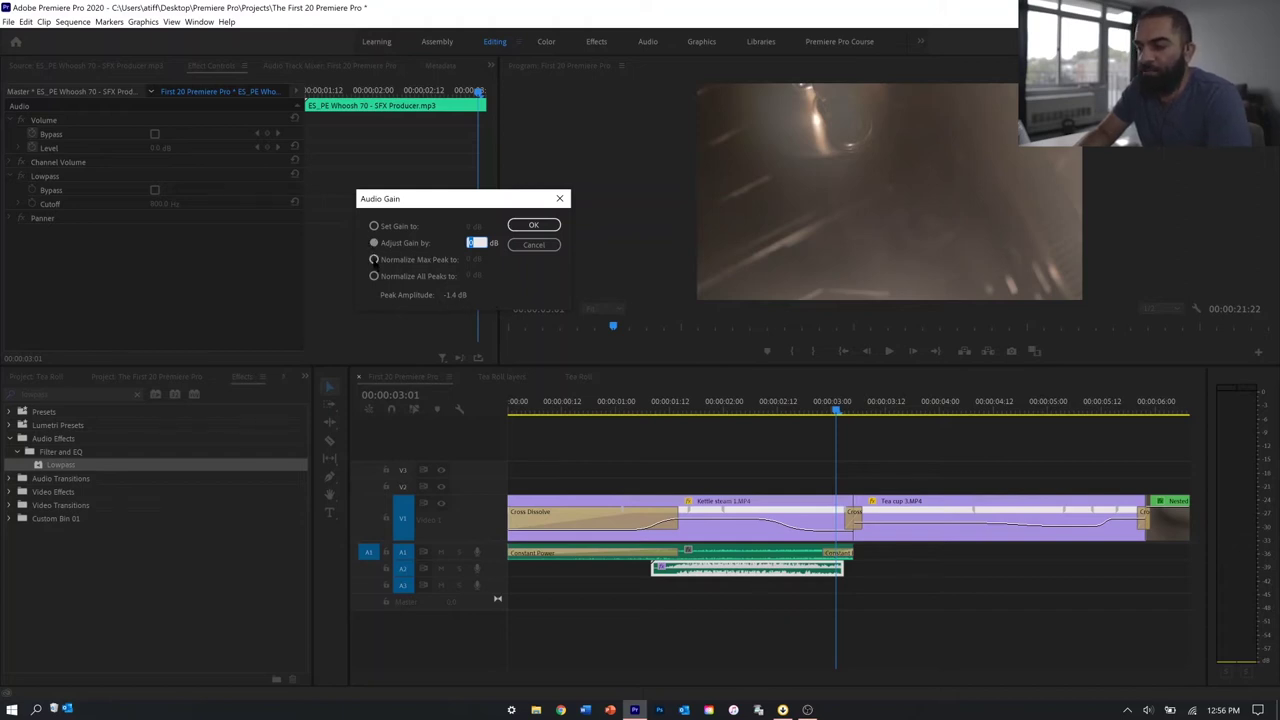
{"action": "left_click", "coordinate": [374, 259]}
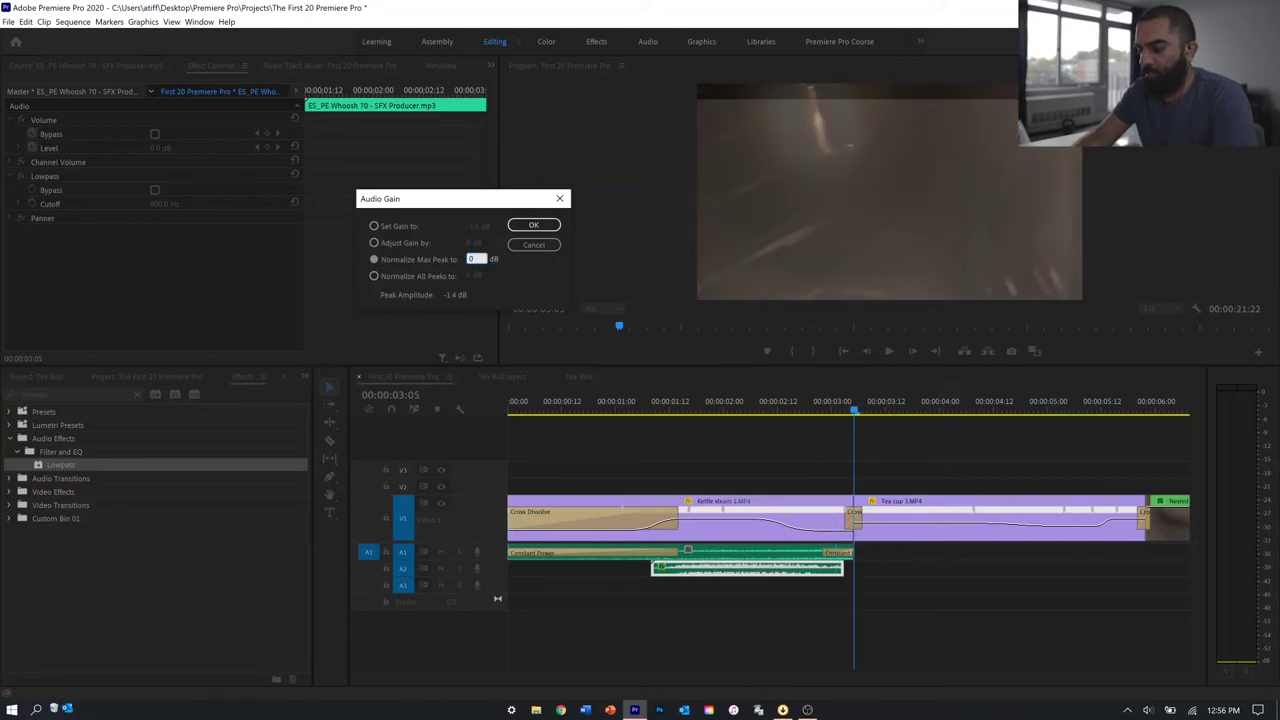
{"action": "key", "text": "Return"}
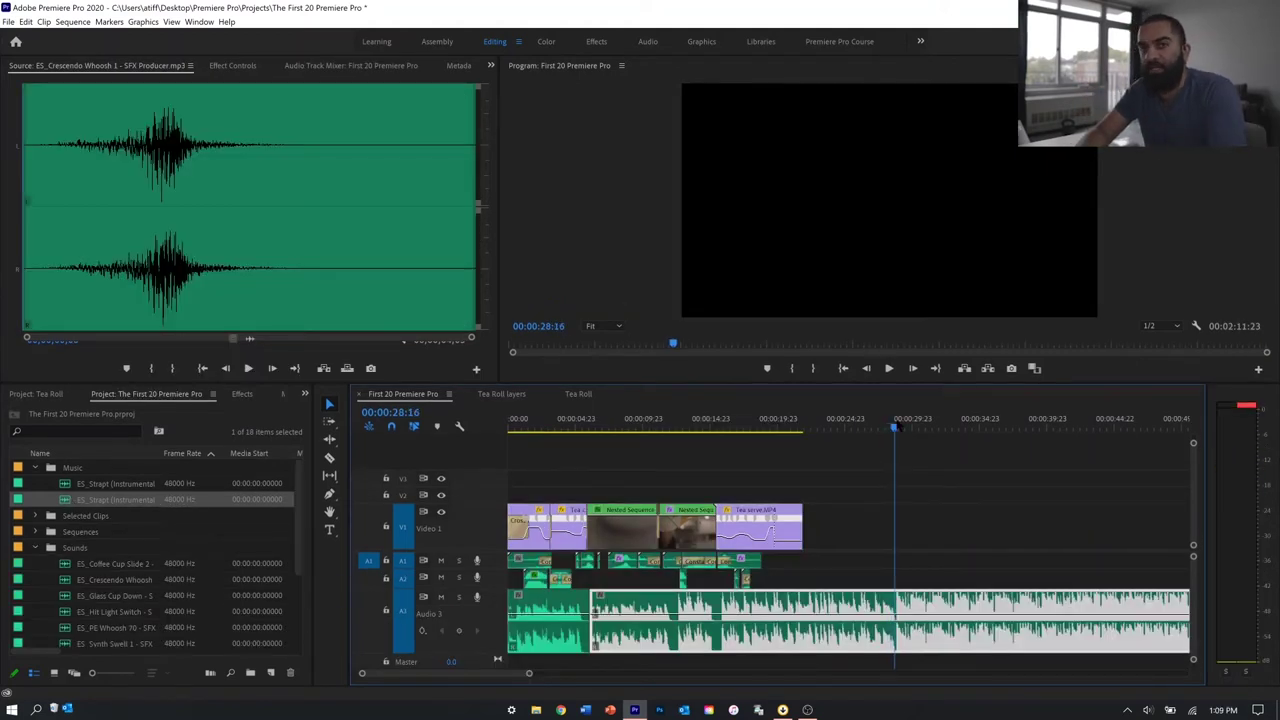
Zoom the timeline in around the playhead over the ES_Strapt music on Audio 3
{"action": "key", "text": "equal"}
{"action": "key", "text": "equal"}
{"action": "key", "text": "equal"}
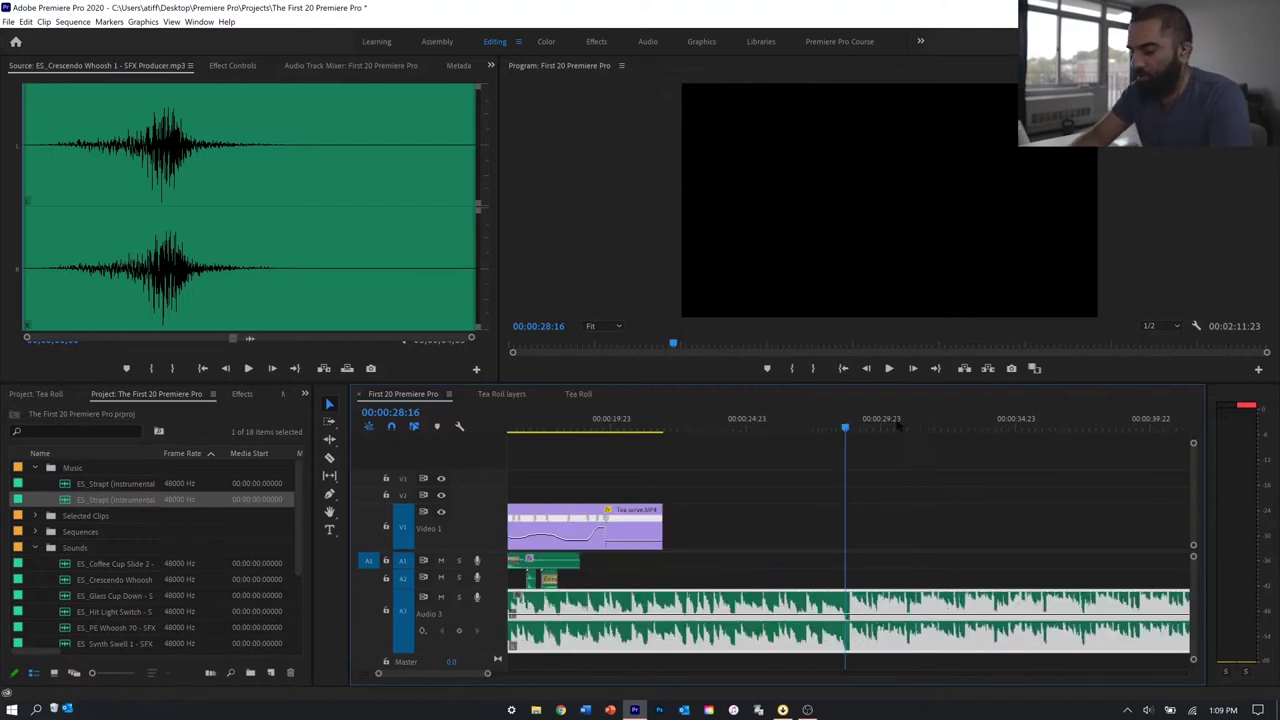
Razor the music at the playhead and move the second piece onto Audio 4, earlier
{"action": "key", "text": "c"}
{"action": "left_click", "coordinate": [850, 617]}
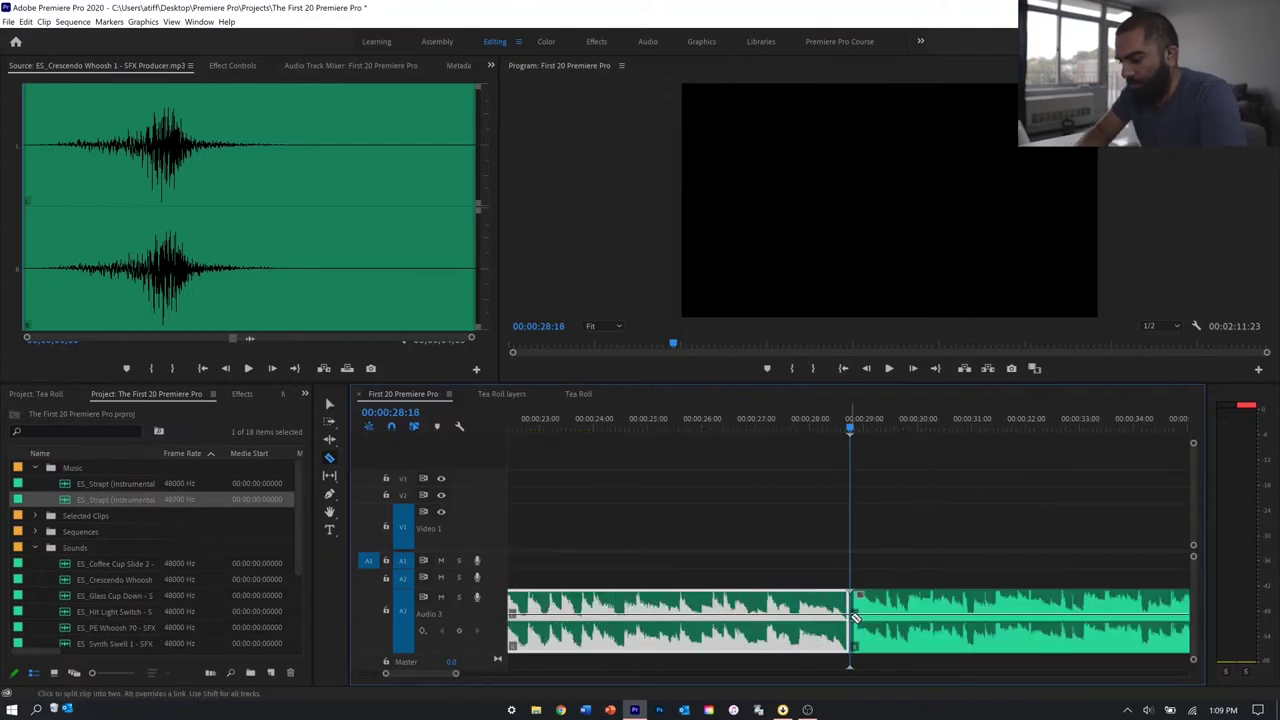
{"action": "key", "text": "v"}
{"action": "key", "text": "minus"}
{"action": "key", "text": "minus"}
{"action": "key", "text": "minus"}
{"action": "left_click_drag", "start_coordinate": [761, 601], "coordinate": [632, 585]}
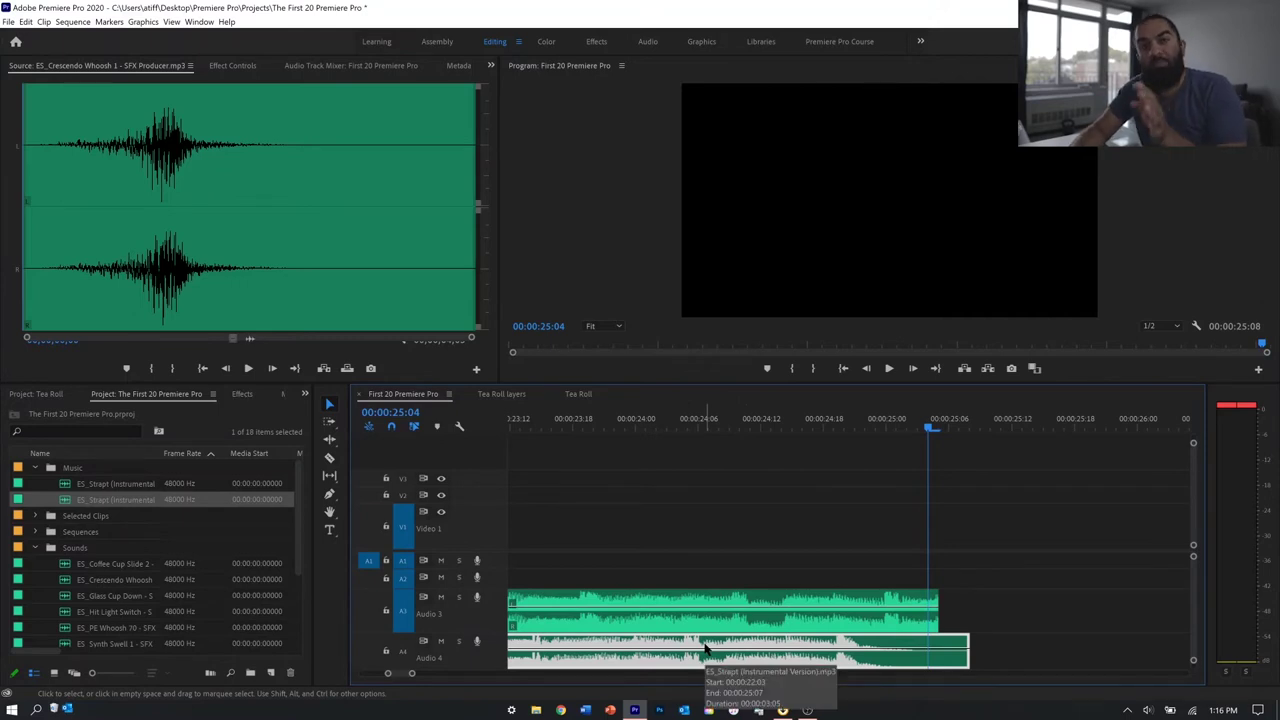
{"action": "key", "text": "minus"}
{"action": "key", "text": "minus"}
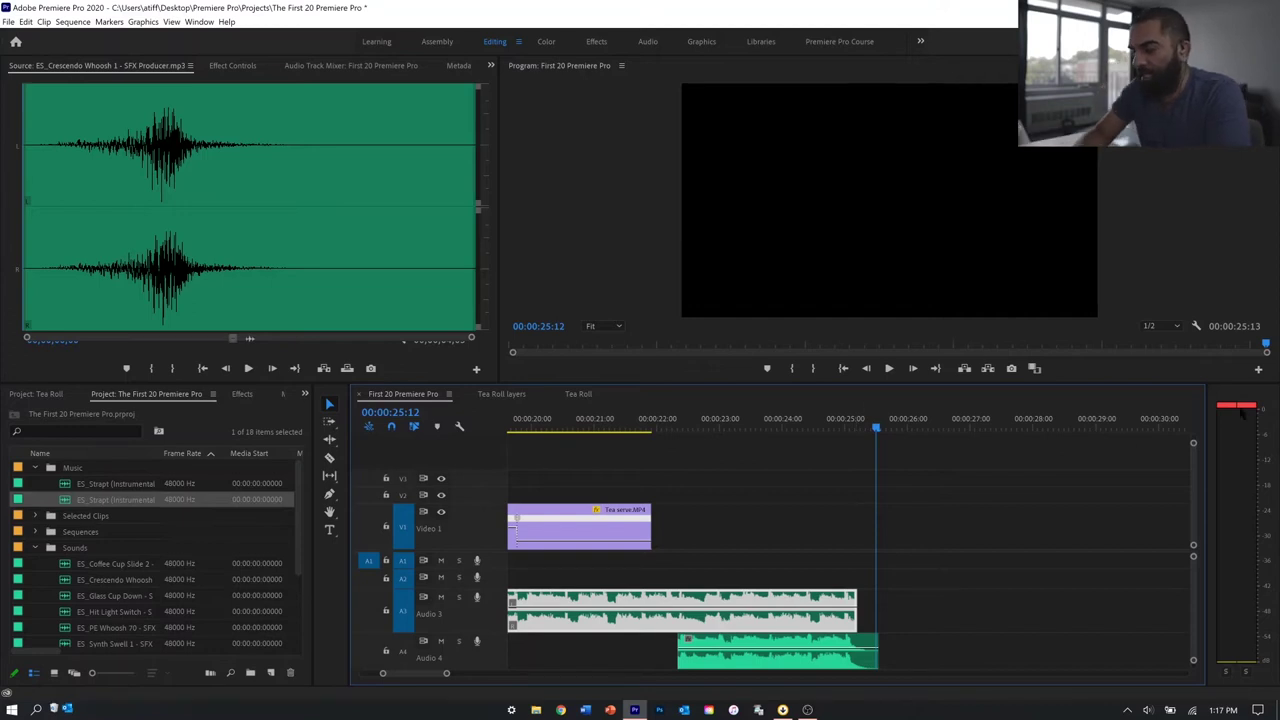
Play back the music overlap from about 22 seconds with the Audio Track Mixer showing
{"action": "left_click", "coordinate": [655, 420]}
{"action": "key", "text": "space"}
{"action": "left_click", "coordinate": [350, 65]}
{"action": "key", "text": "space"}
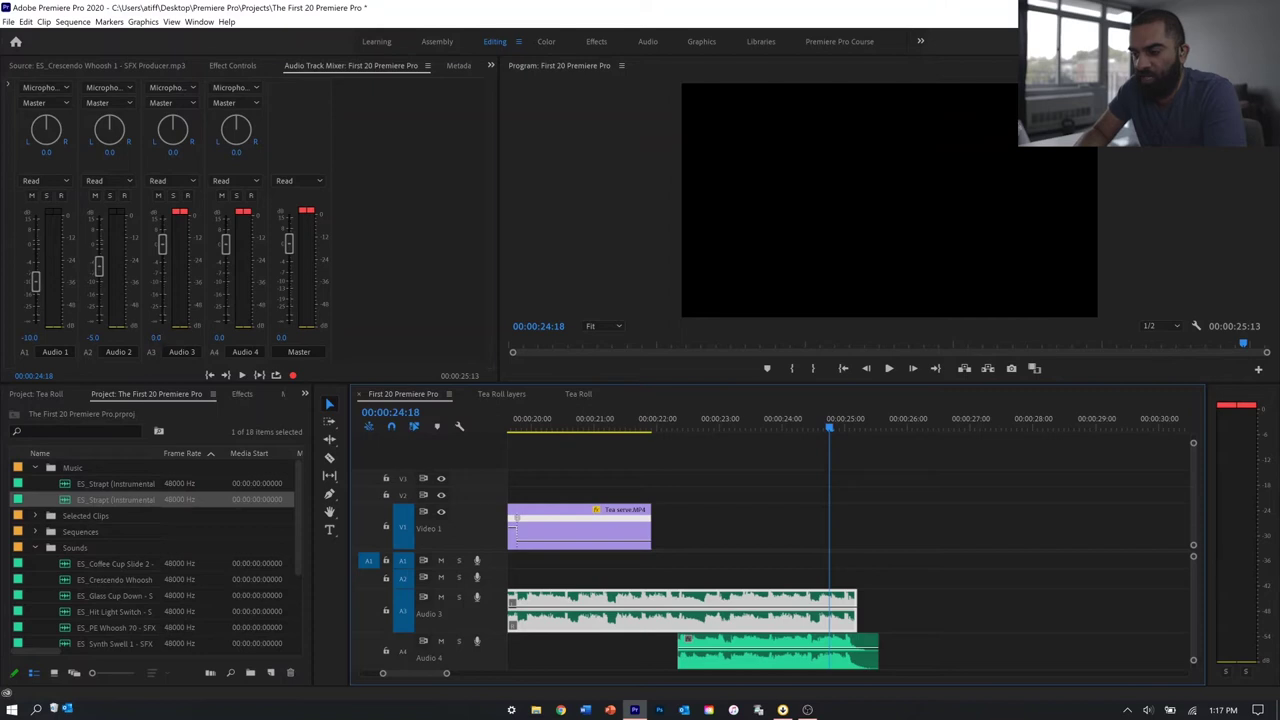
Set the Audio 3 and Audio 4 music volumes to -10 and play back to check
{"action": "left_click", "coordinate": [155, 337]}
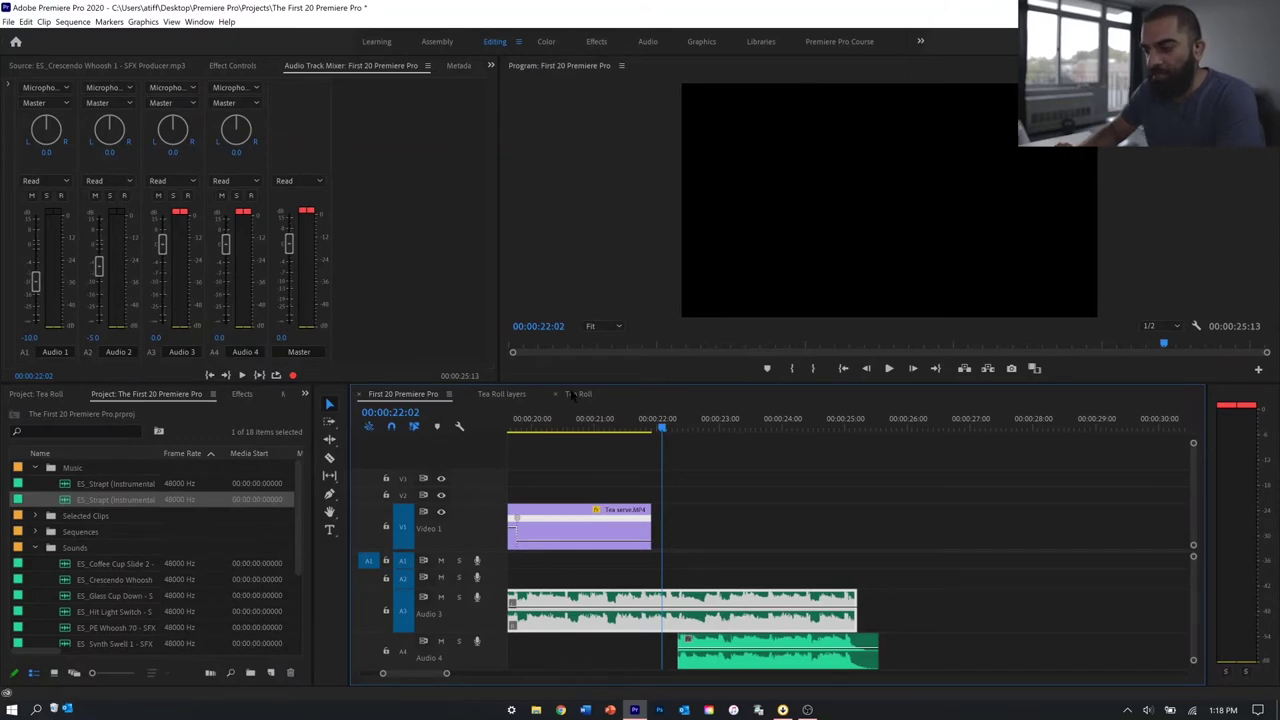
{"action": "key", "text": "space"}
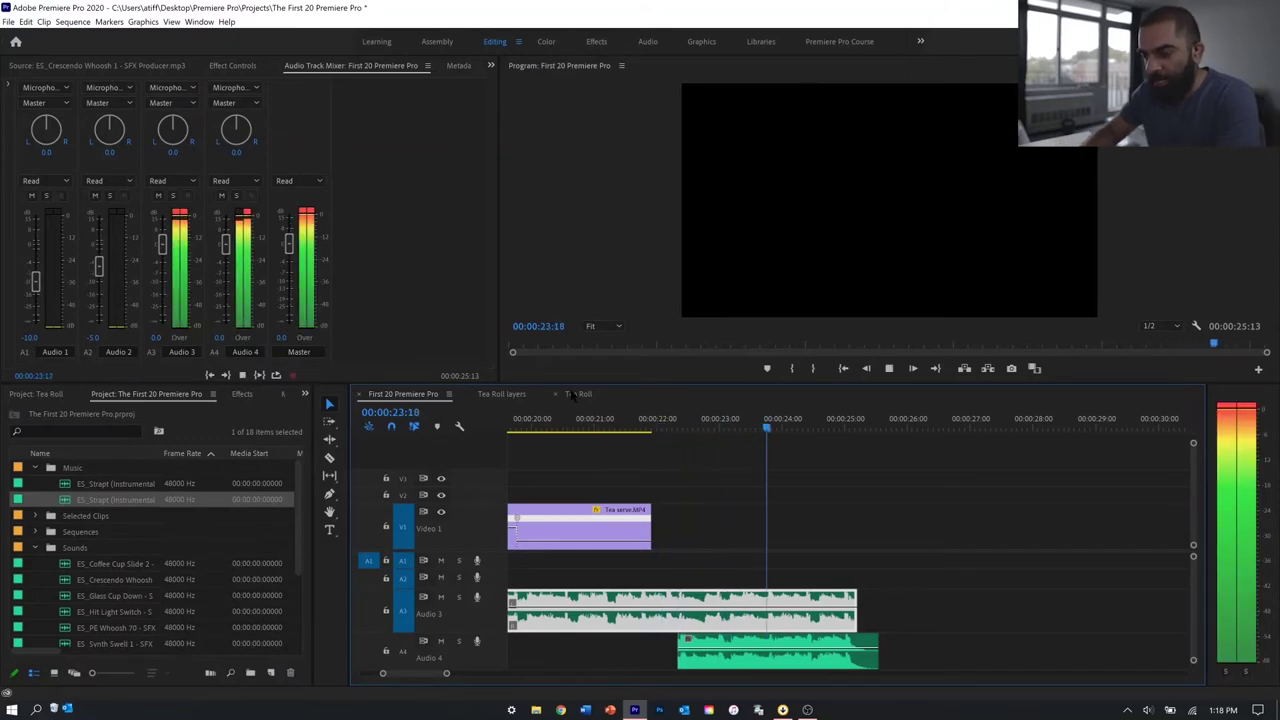
{"action": "key", "text": "space"}
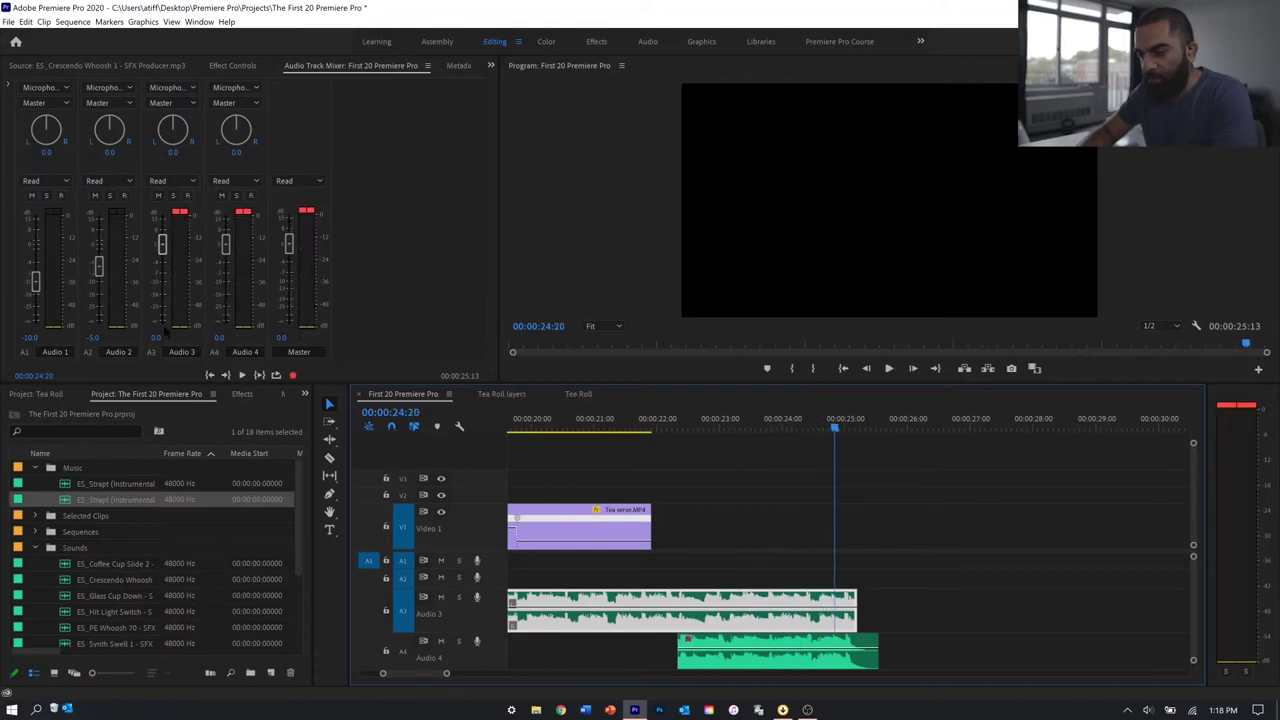
{"action": "left_click", "coordinate": [156, 337]}
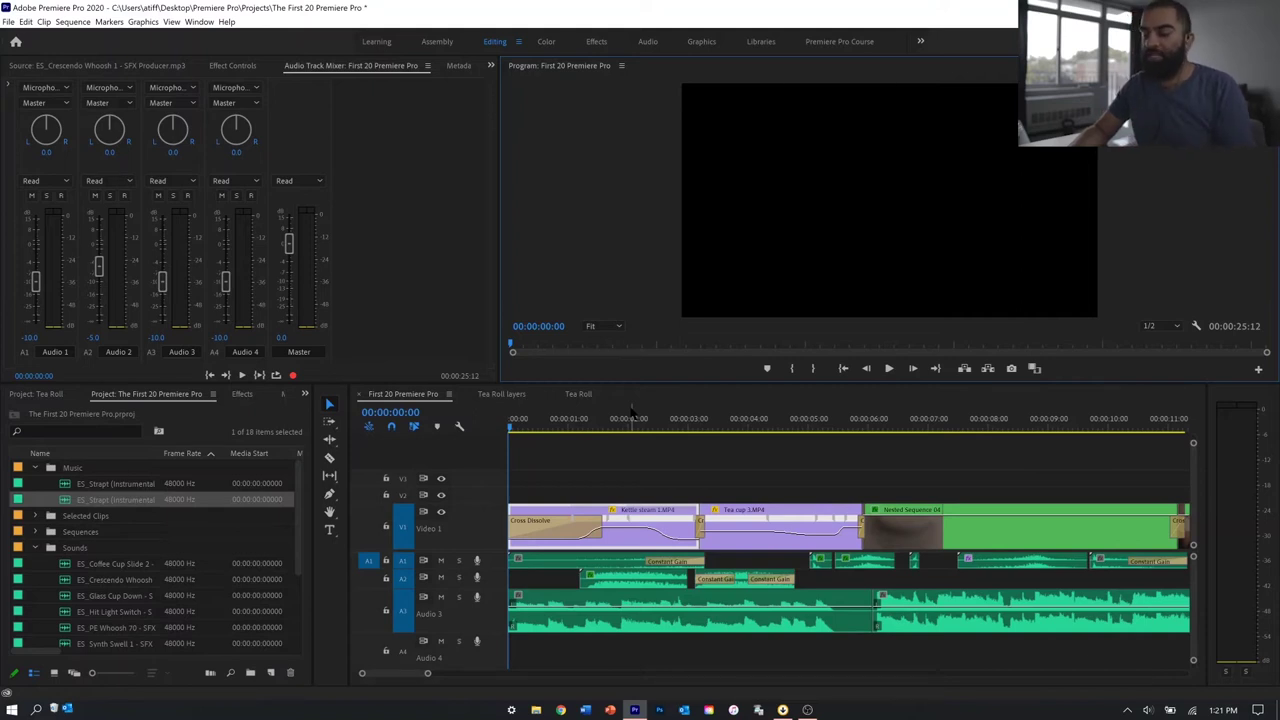
Fit the sequence in view and create a new adjustment layer with default settings
{"action": "key", "text": "backslash"}
{"action": "left_click", "coordinate": [270, 673]}
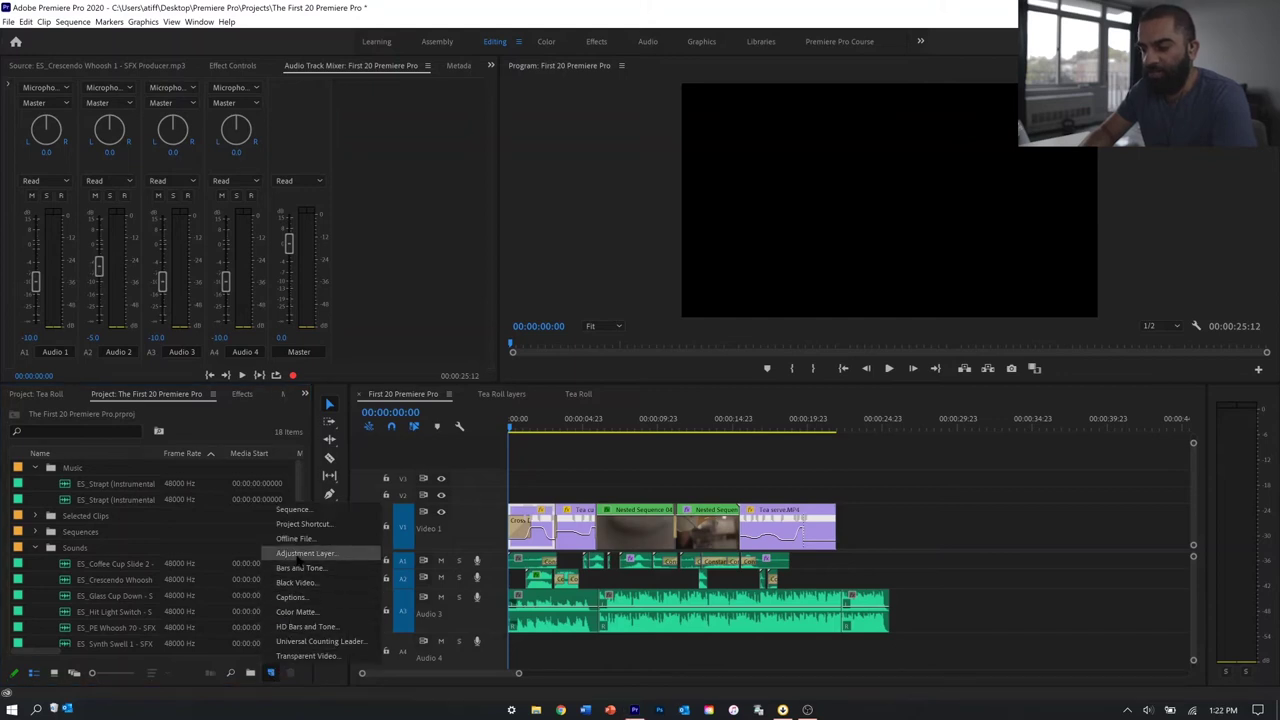
{"action": "left_click", "coordinate": [298, 555]}
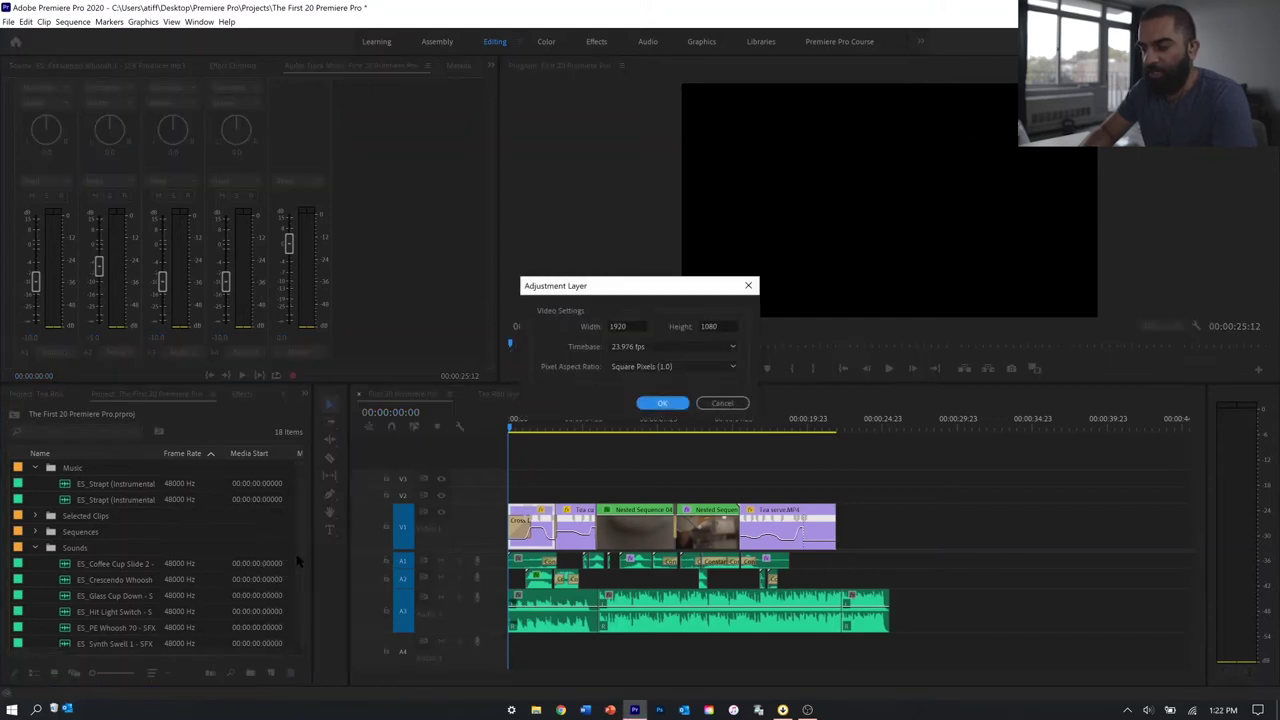
{"action": "left_click", "coordinate": [661, 404]}
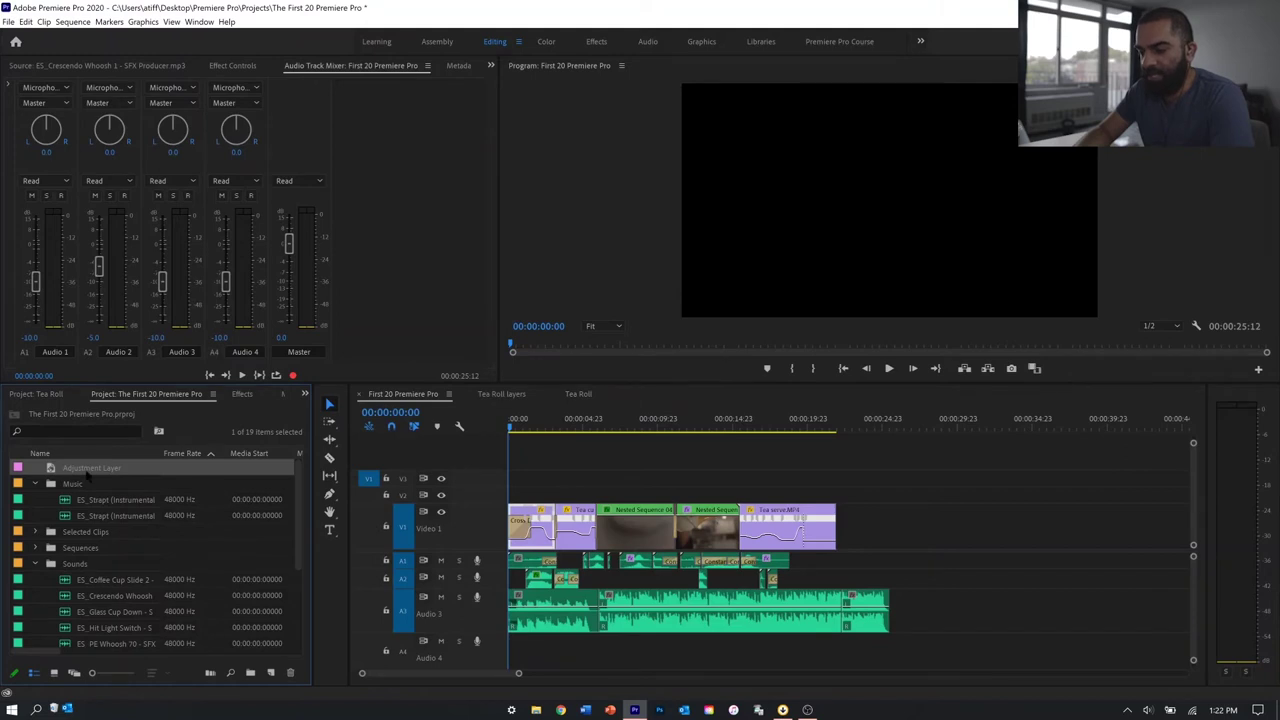
Rename the adjustment layer 'Cinema and Color' and place it on V2 above the video clips
{"action": "left_click", "coordinate": [86, 468]}
{"action": "type", "text": "Cinema and Color"}
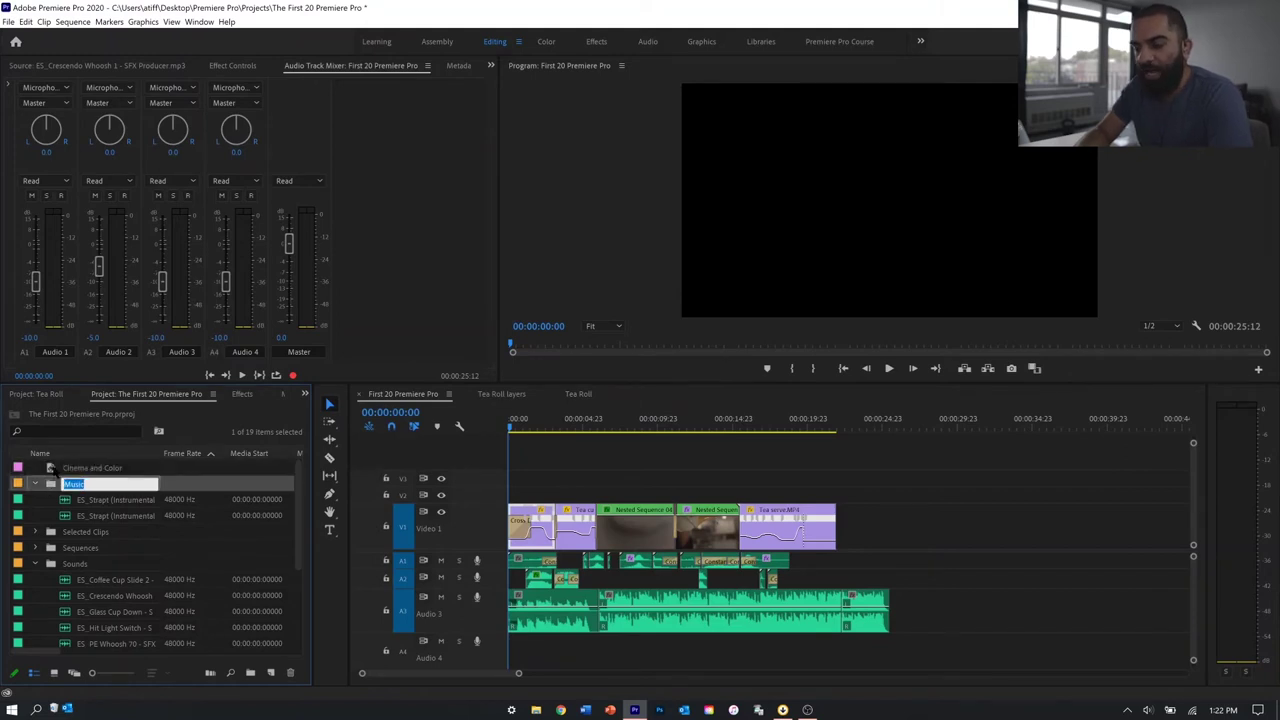
{"action": "key", "text": "Return"}
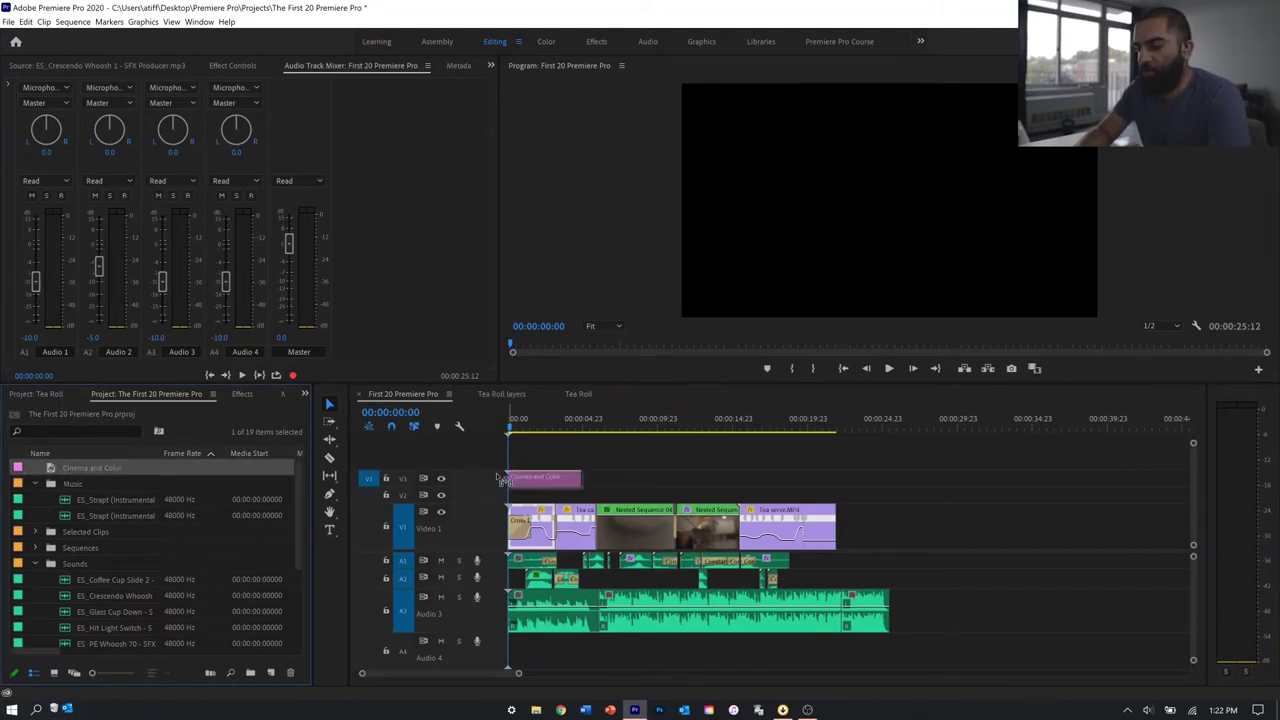
{"action": "left_click_drag", "start_coordinate": [503, 478], "coordinate": [916, 492]}
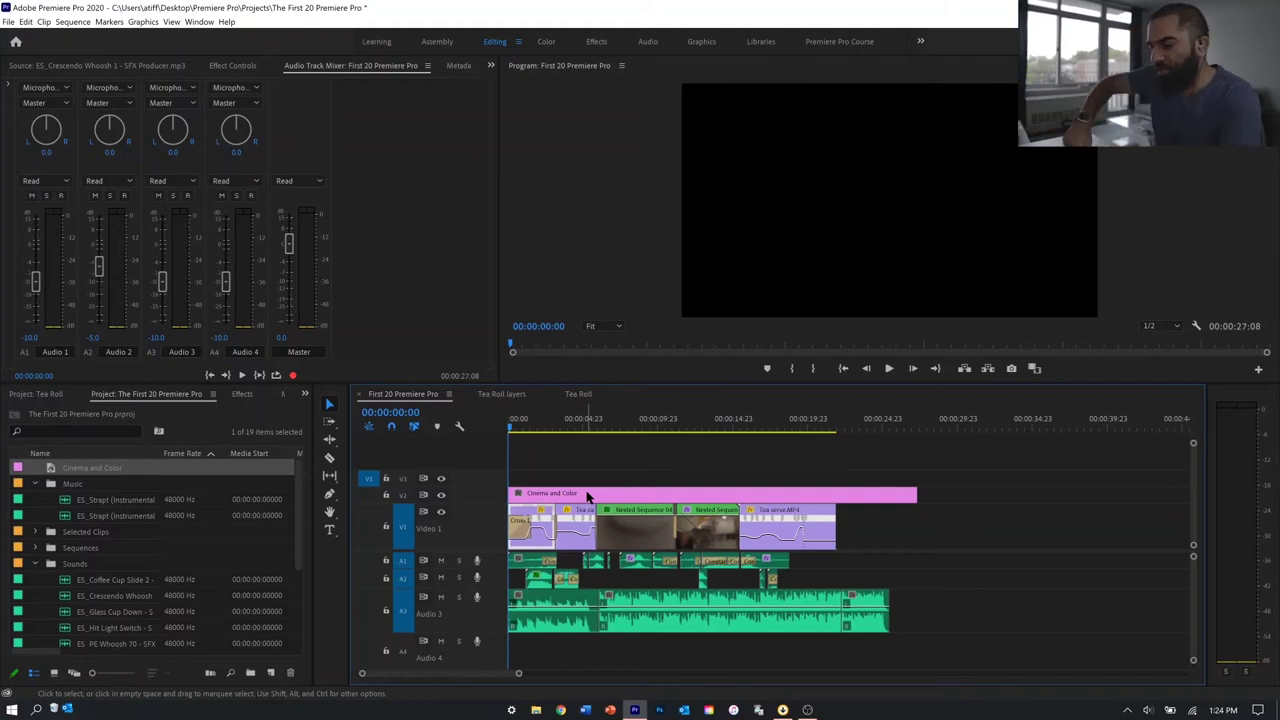
Grade the Cinema and Color layer with Lumetri Color in the Color workspace, dragging Shadows much darker
{"action": "left_click", "coordinate": [588, 497]}
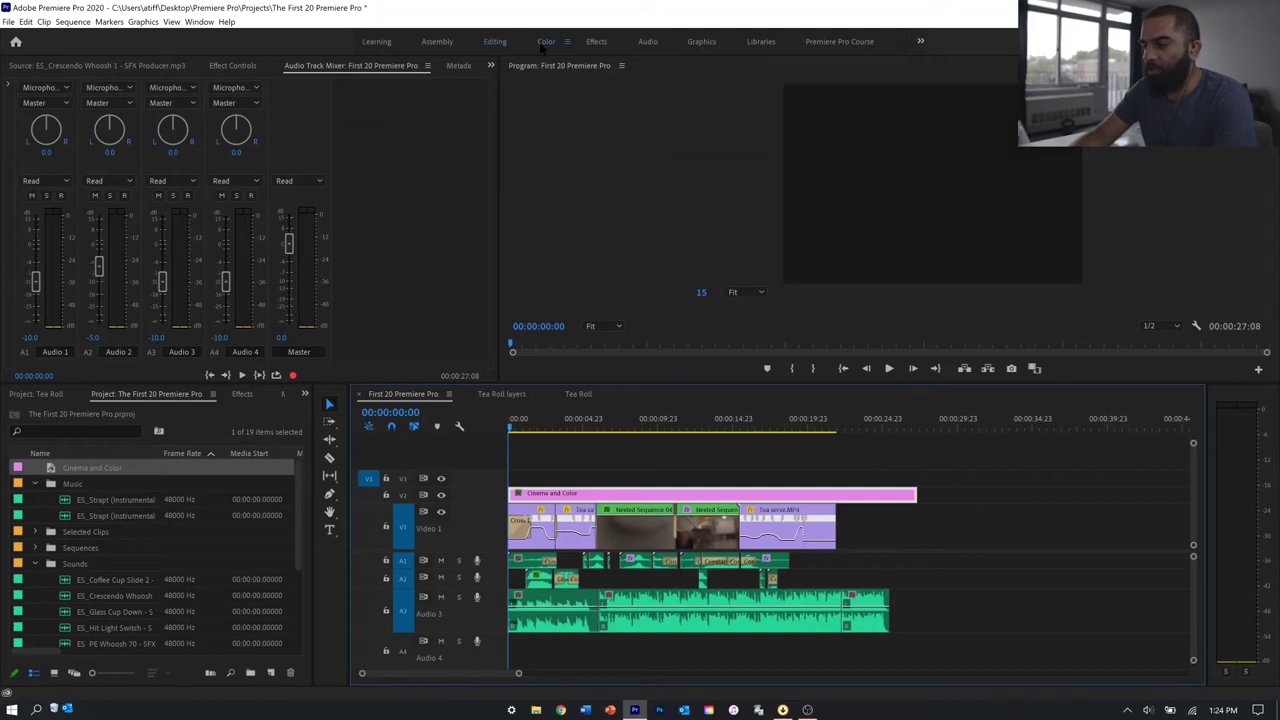
{"action": "left_click", "coordinate": [545, 42]}
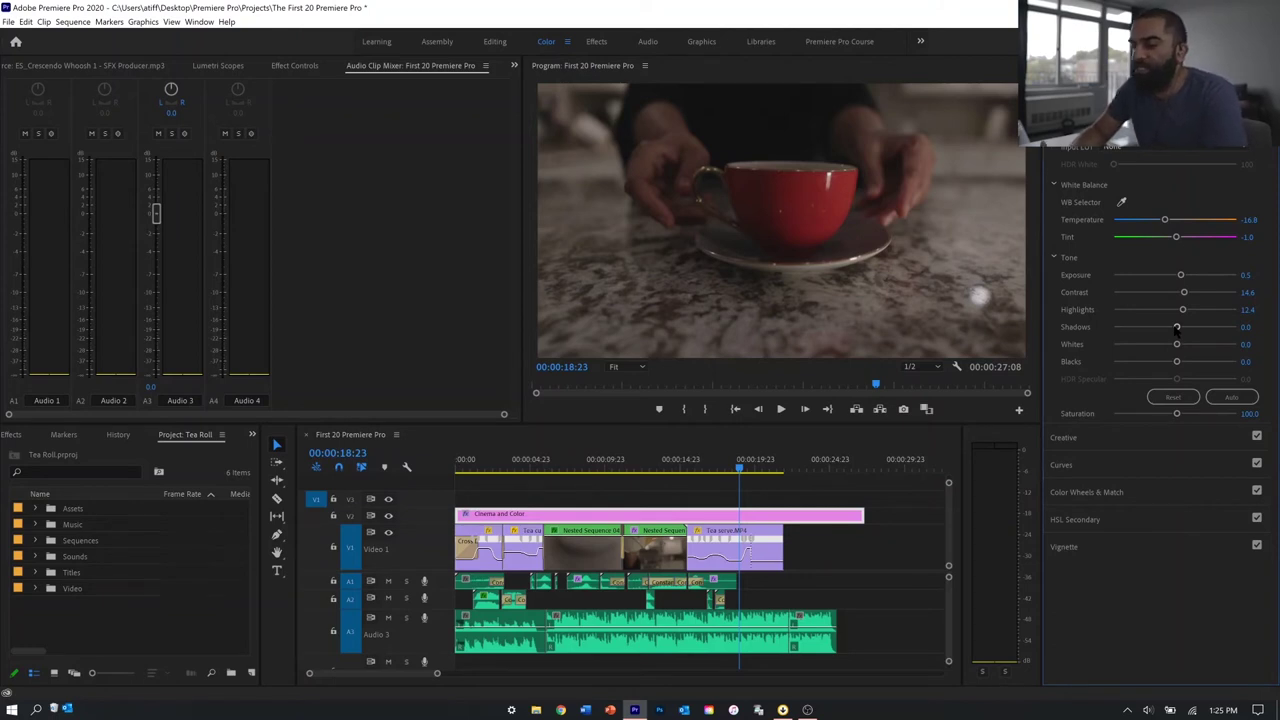
{"action": "left_click_drag", "start_coordinate": [1176, 328], "coordinate": [1119, 330]}
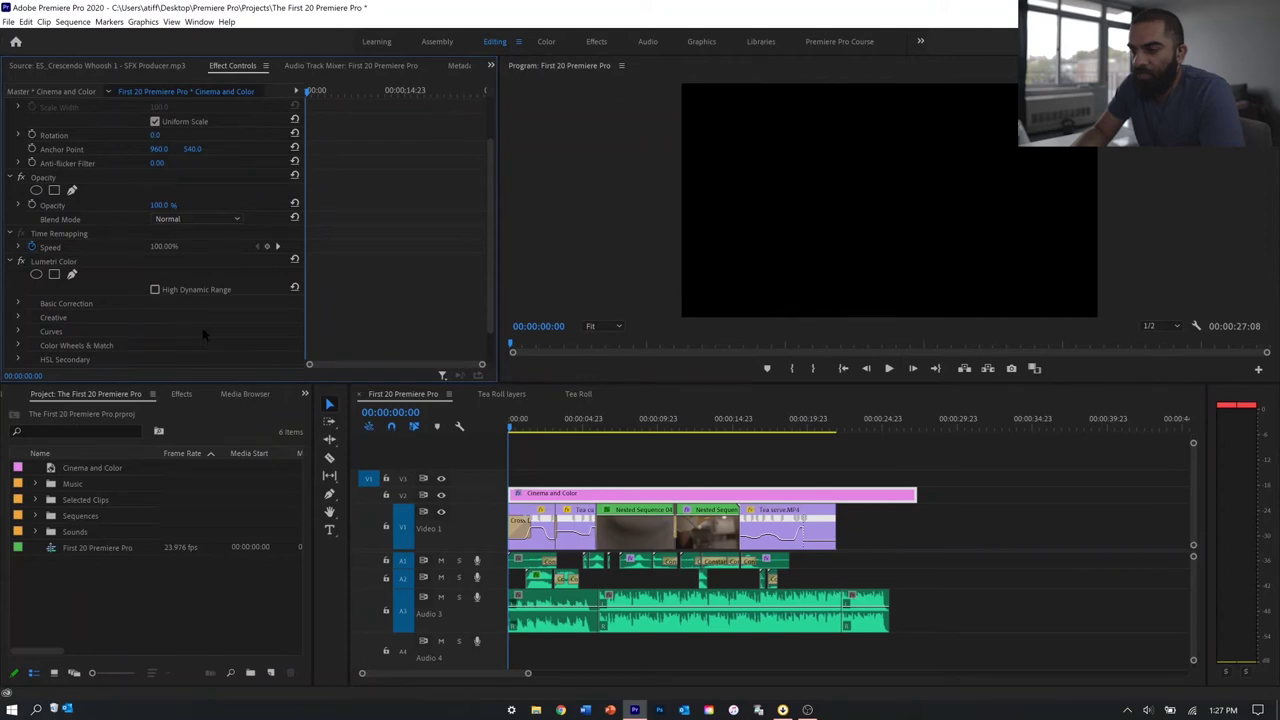
Search the Effects panel for 'crop' and apply Crop to the Cinema and Color adjustment layer
{"action": "scroll", "coordinate": [203, 335], "scroll_direction": "down", "scroll_amount": 1}
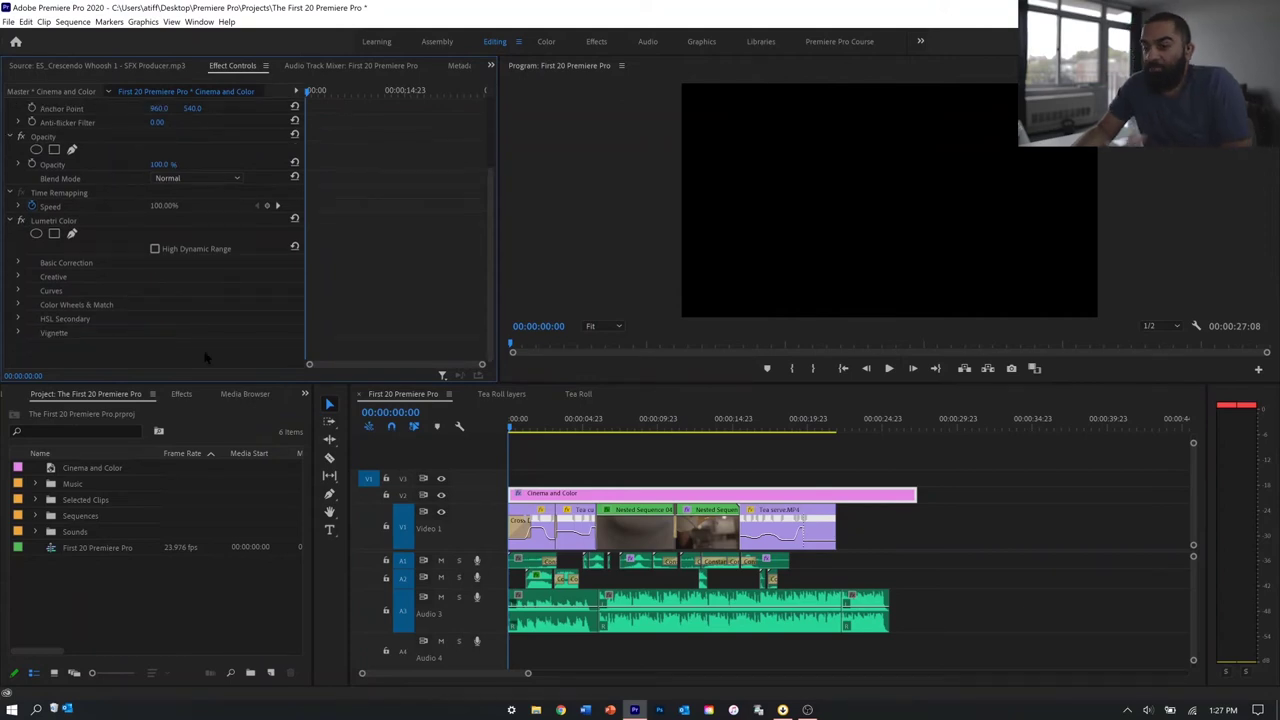
{"action": "key", "text": "shift+7"}
{"action": "type", "text": "crop"}
{"action": "left_click_drag", "start_coordinate": [54, 509], "coordinate": [33, 279]}
Set the Crop Top and Bottom to 10% and play the sequence to preview the letterbox
{"action": "left_click", "coordinate": [159, 276]}
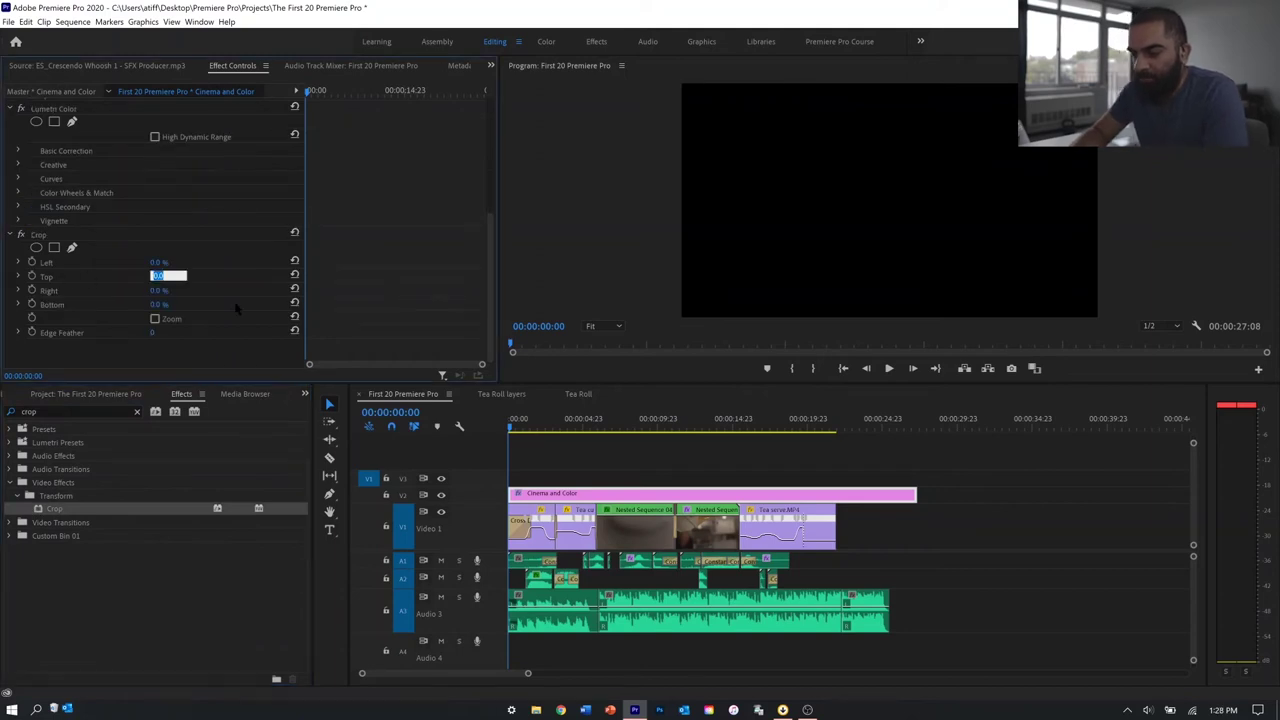
{"action": "type", "text": "10"}
{"action": "left_click", "coordinate": [165, 303]}
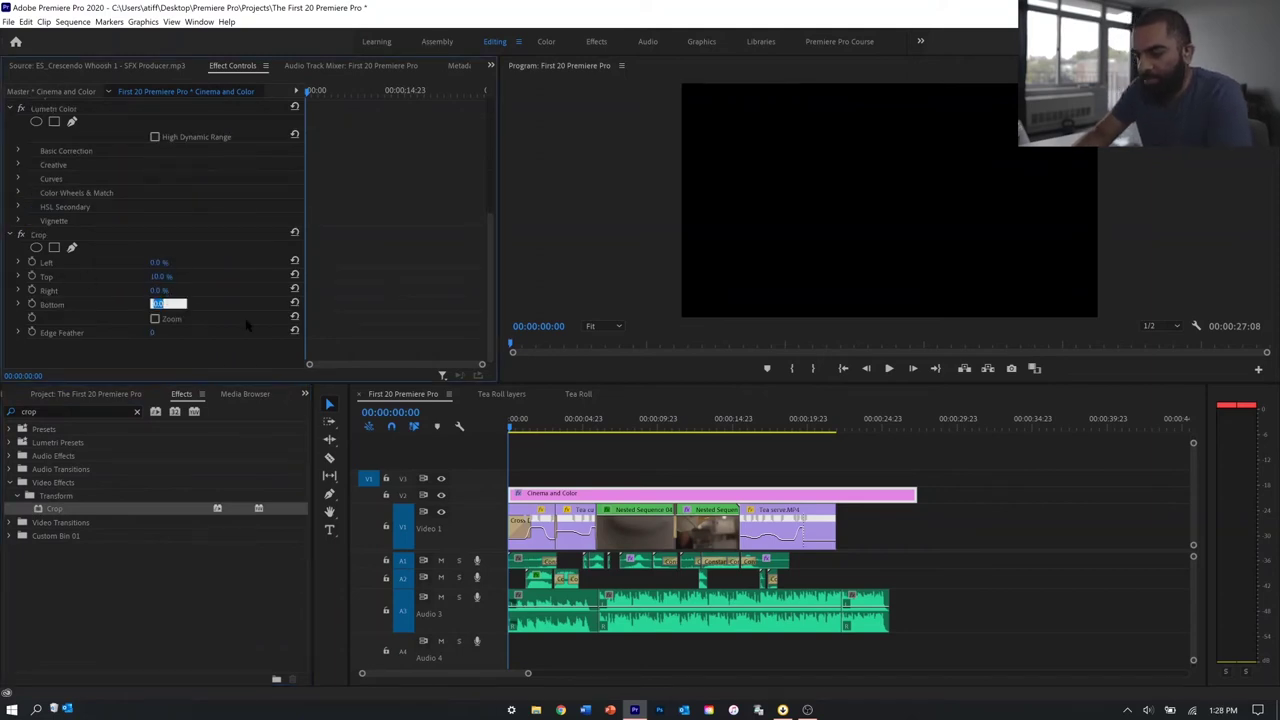
{"action": "type", "text": "10"}
{"action": "key", "text": "Return"}
{"action": "key", "text": "space"}
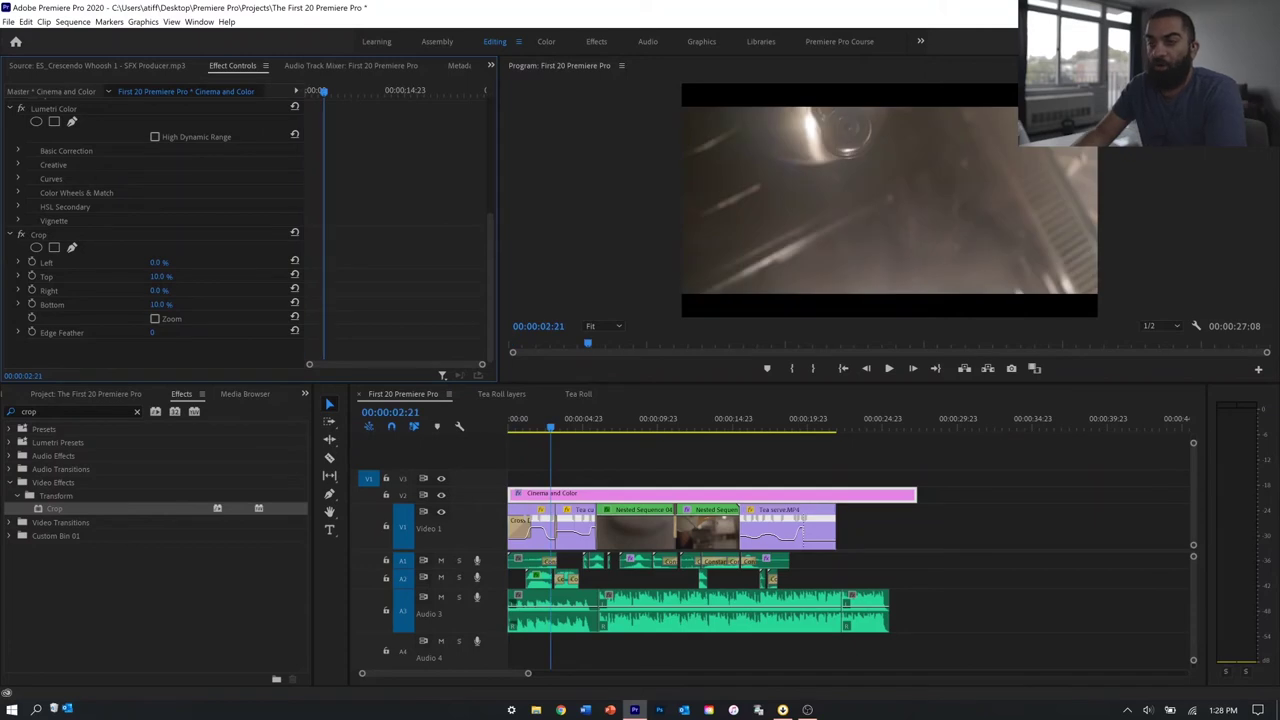